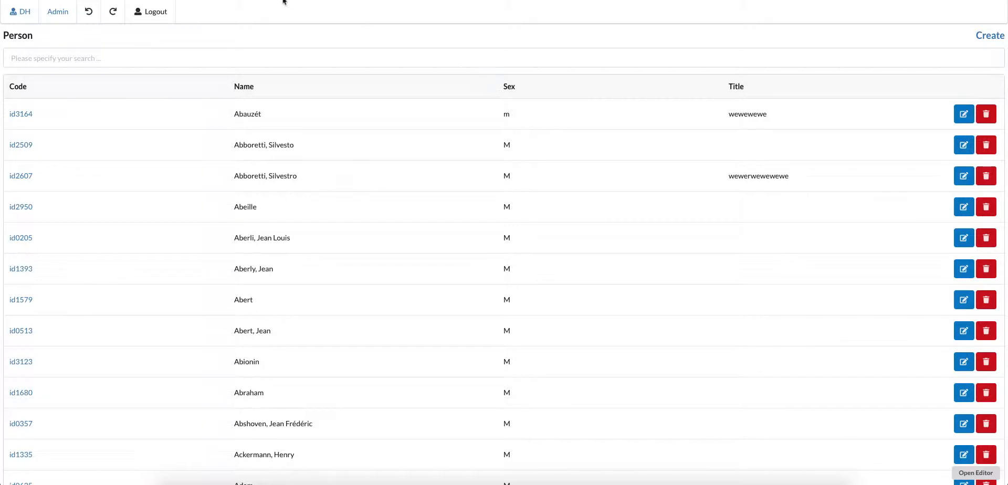
Open the person table's definition in the admin configuration to examine its ID settings and columns
key(ctrl+Tab)
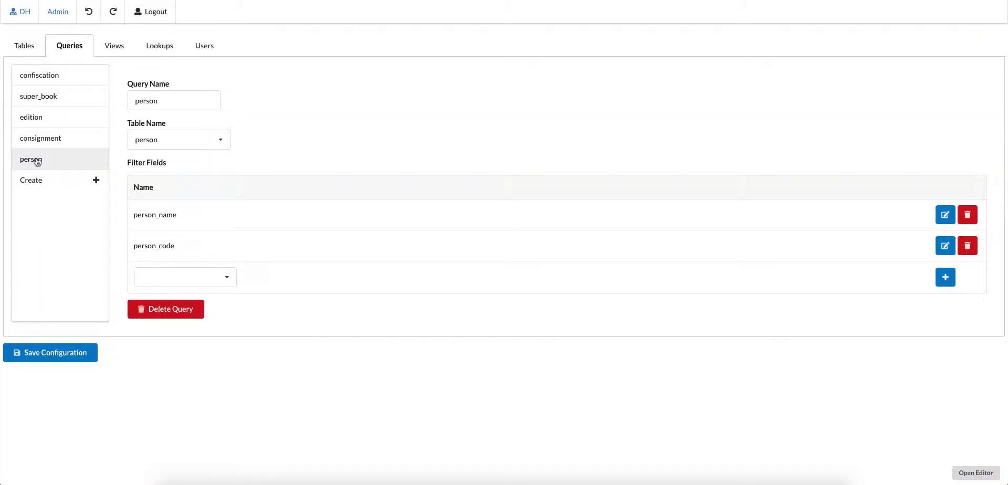
click(24, 45)
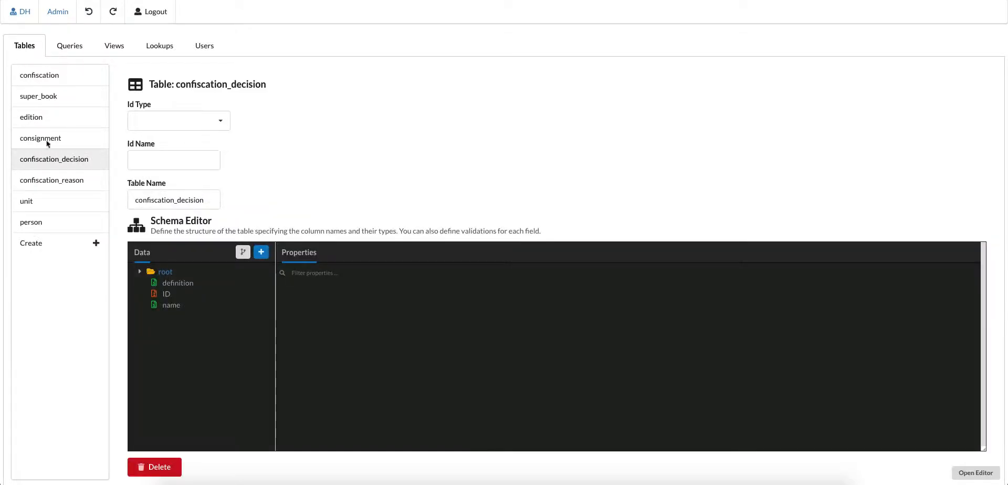
click(43, 224)
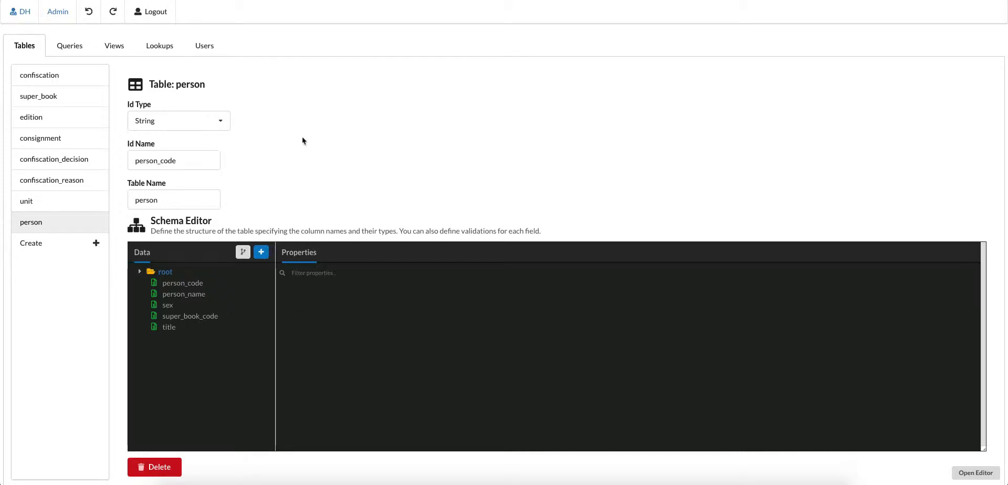
Create a new lookup named person_book
click(158, 49)
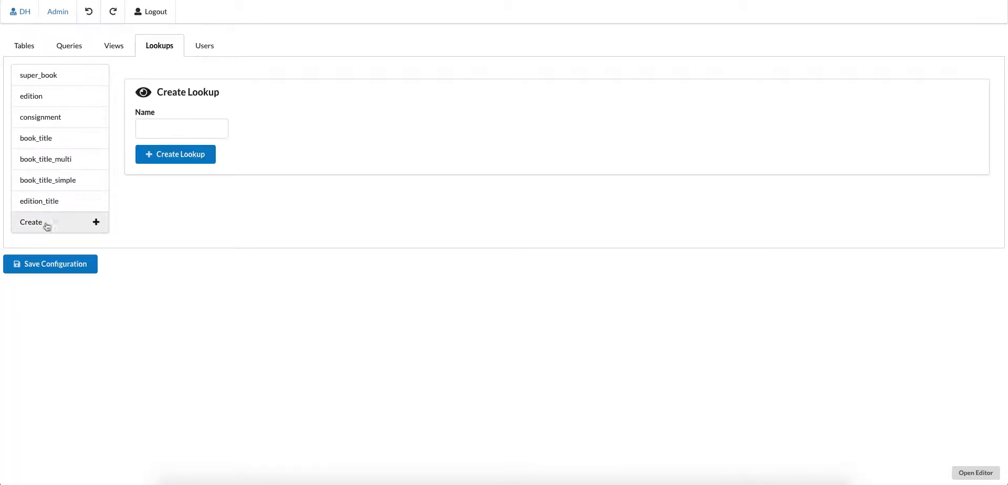
click(178, 132)
text(person_bo)
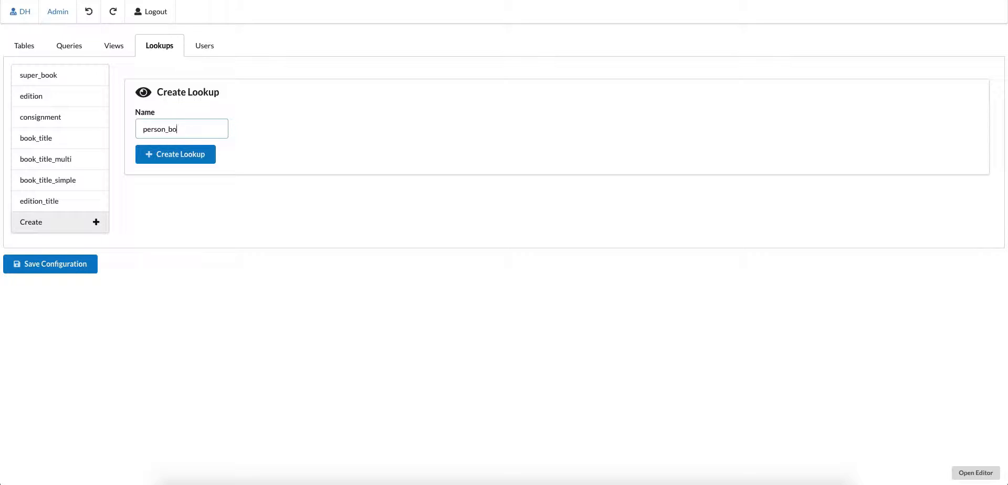
text(ok)
click(181, 158)
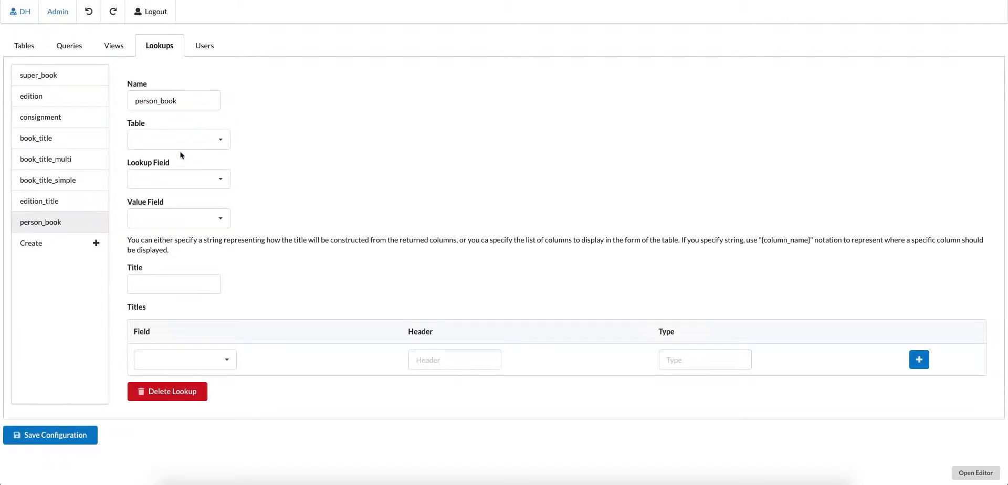
Set the person_book lookup's table to super_book, lookup field to super_book_title and value field to super_book_code
click(181, 144)
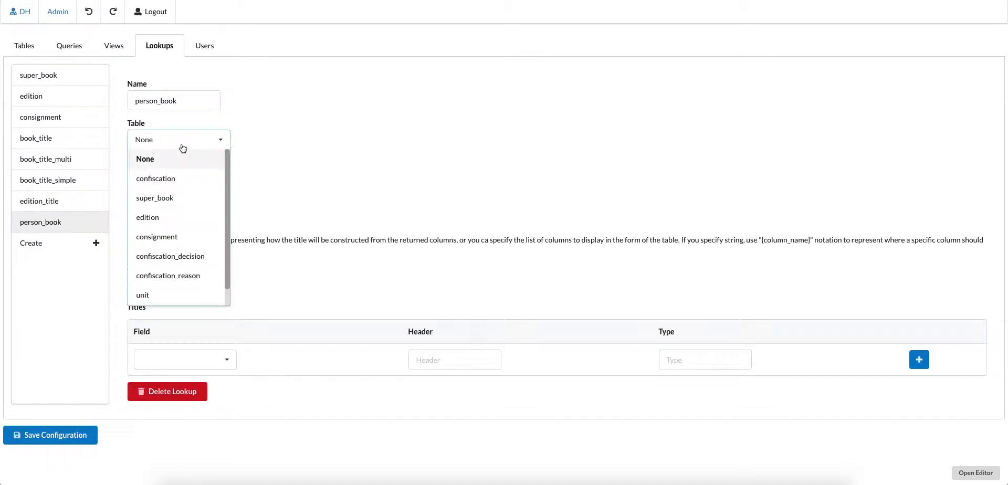
click(179, 199)
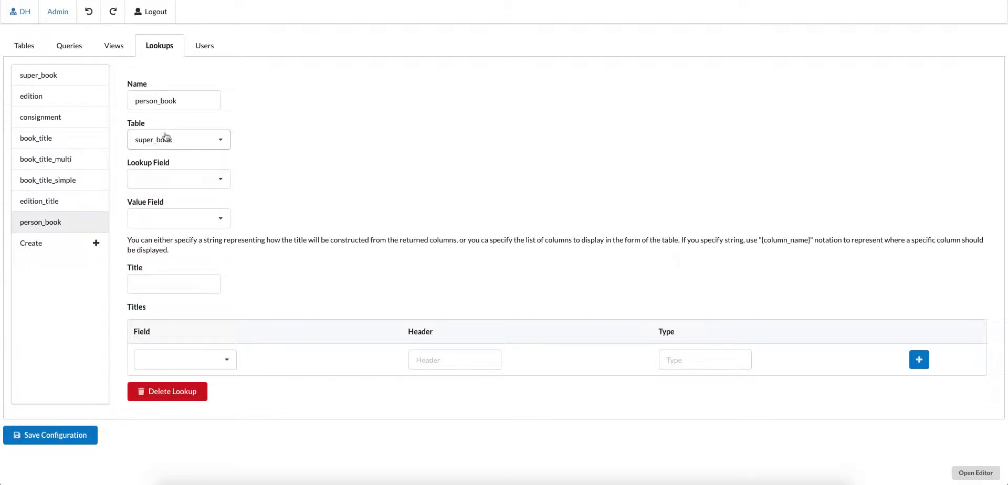
click(168, 180)
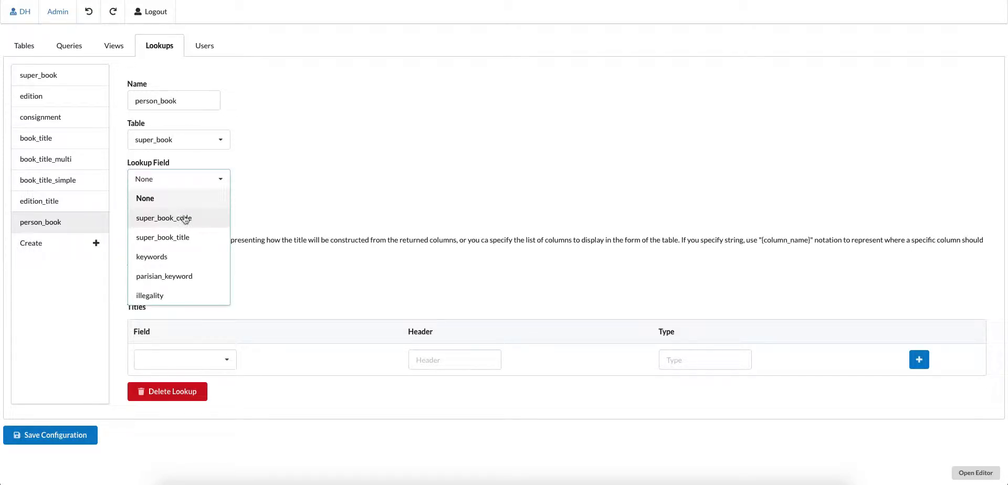
click(181, 238)
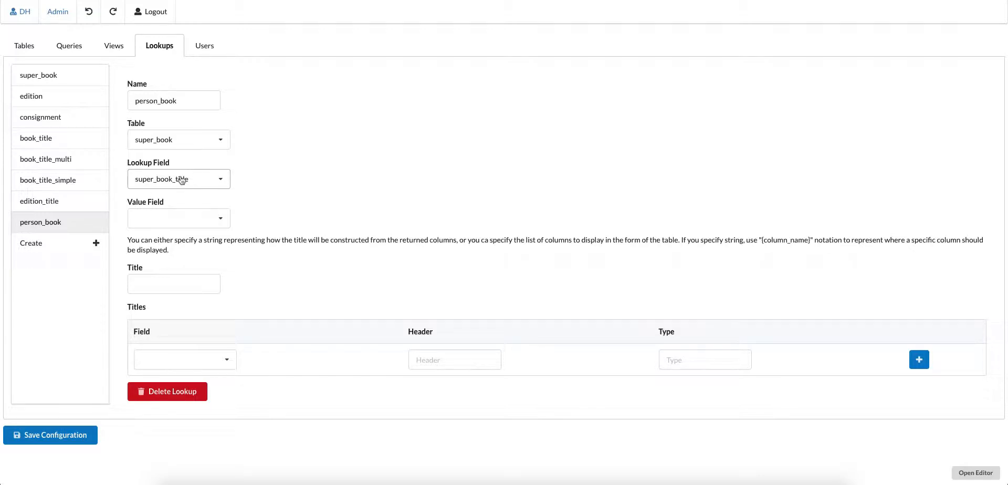
click(168, 218)
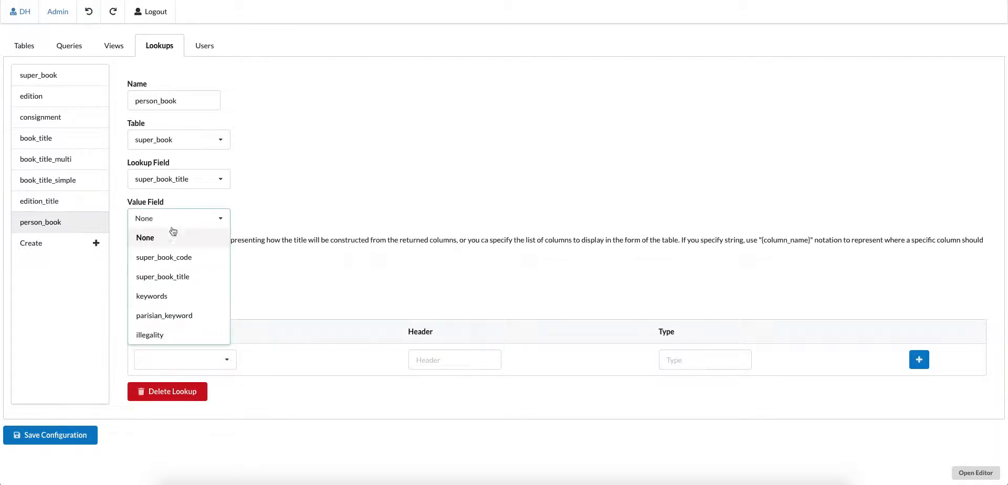
click(193, 260)
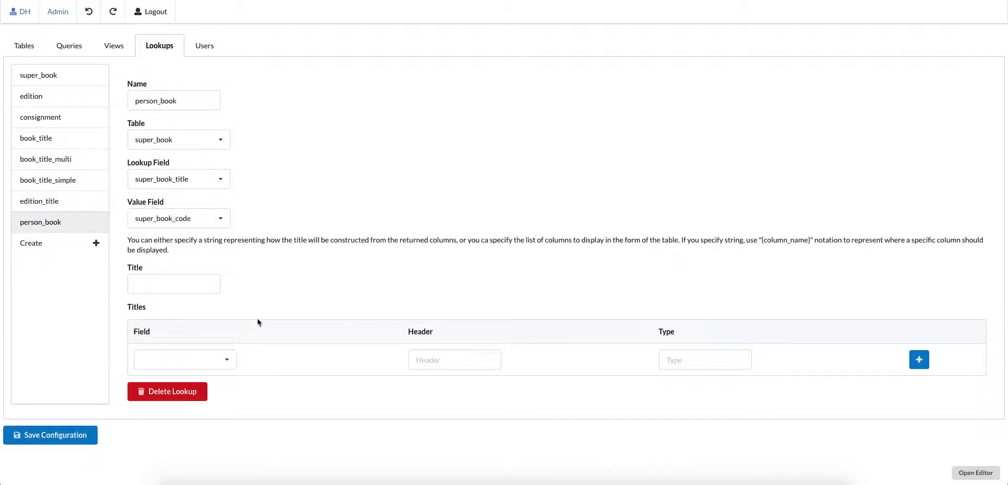
Add a titles column to the lookup for super_book_title with header Title and type string
click(227, 359)
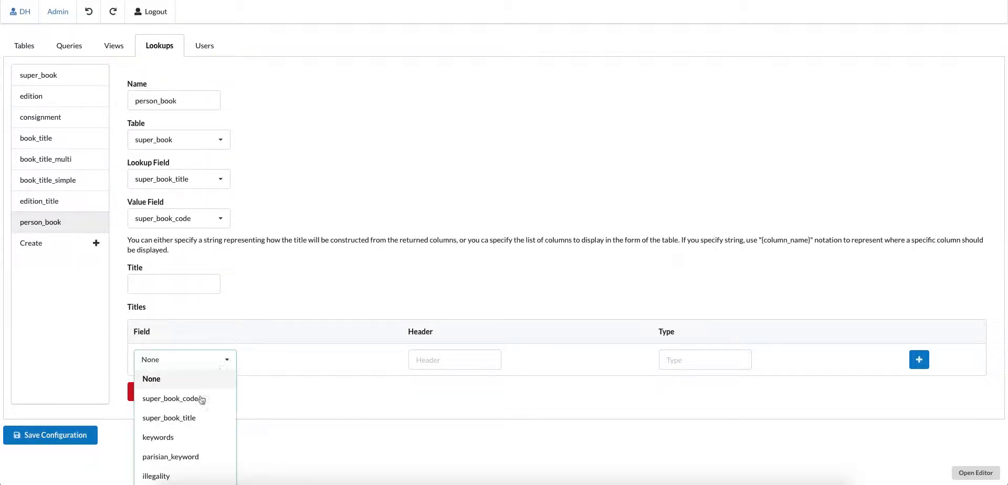
click(189, 419)
click(427, 356)
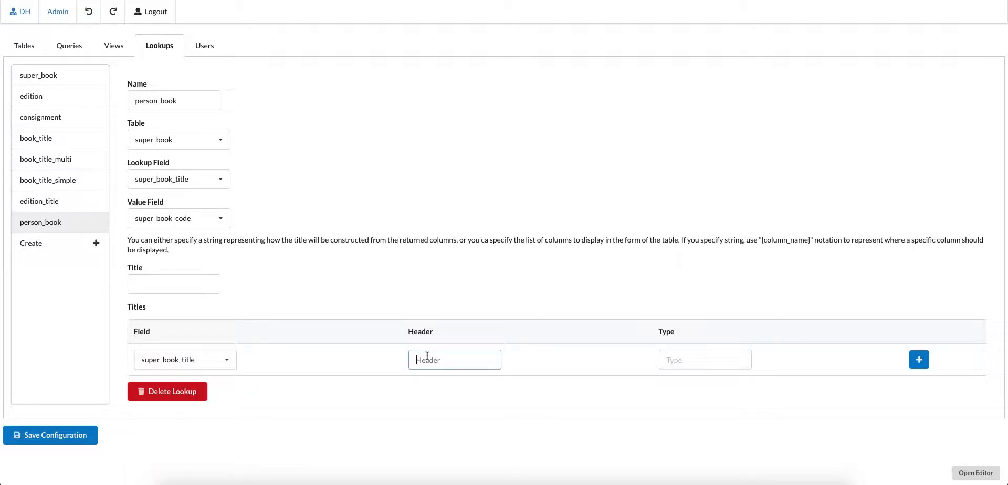
text(Title)
click(686, 360)
text(string)
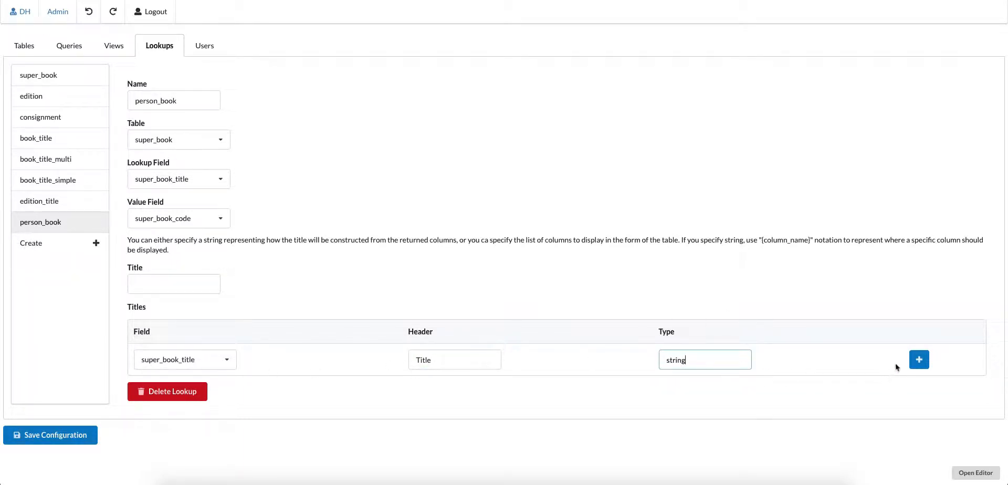
click(918, 360)
Add a second titles column for super_book_code with header Code and type string, and save the configuration
click(212, 391)
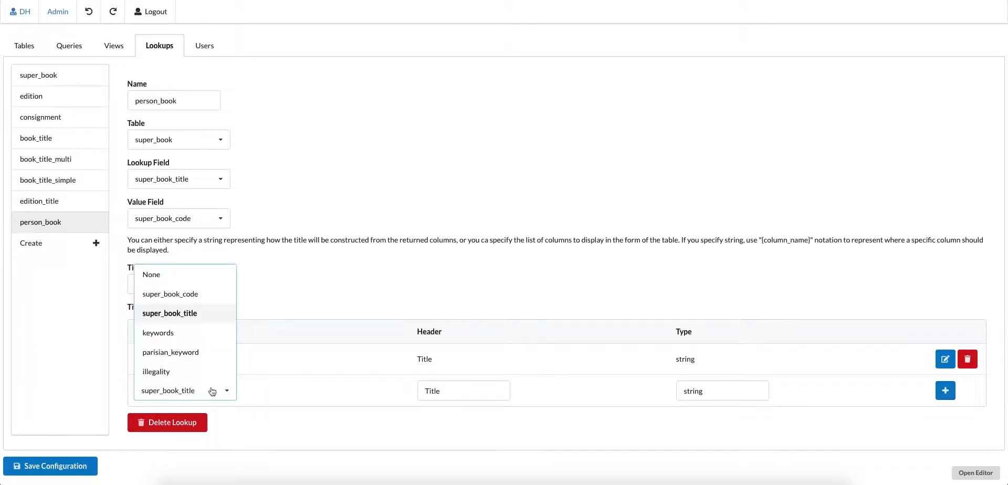
click(184, 294)
drag(451, 391, 371, 389)
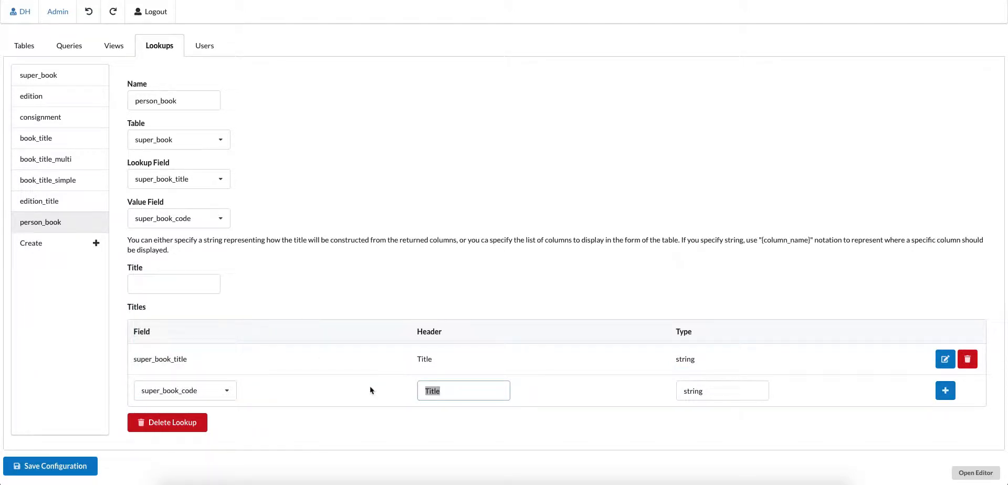
text(Code)
key(Tab)
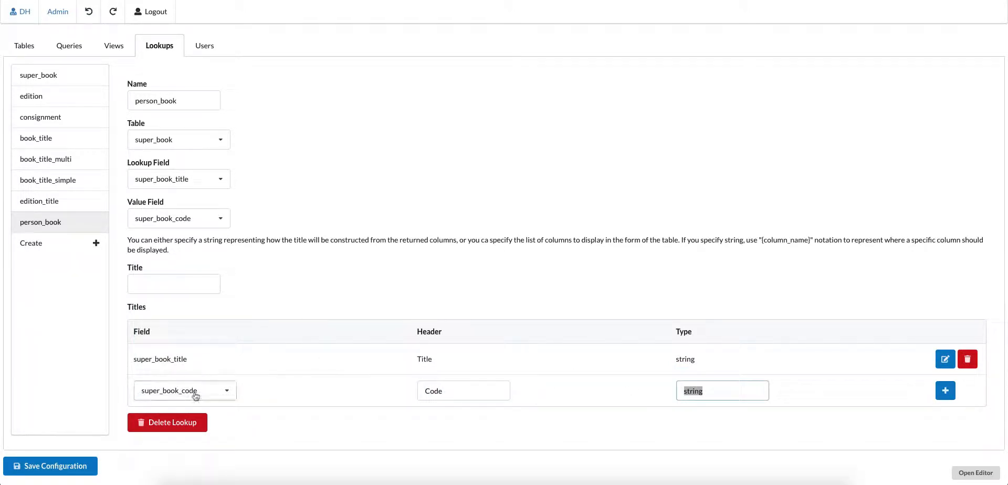
click(943, 391)
scroll(74, 433, down, 1)
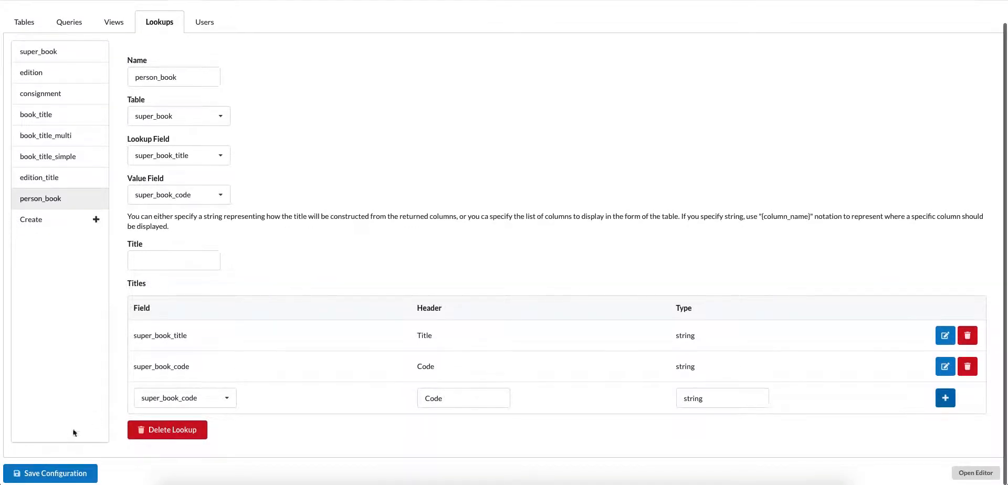
click(60, 474)
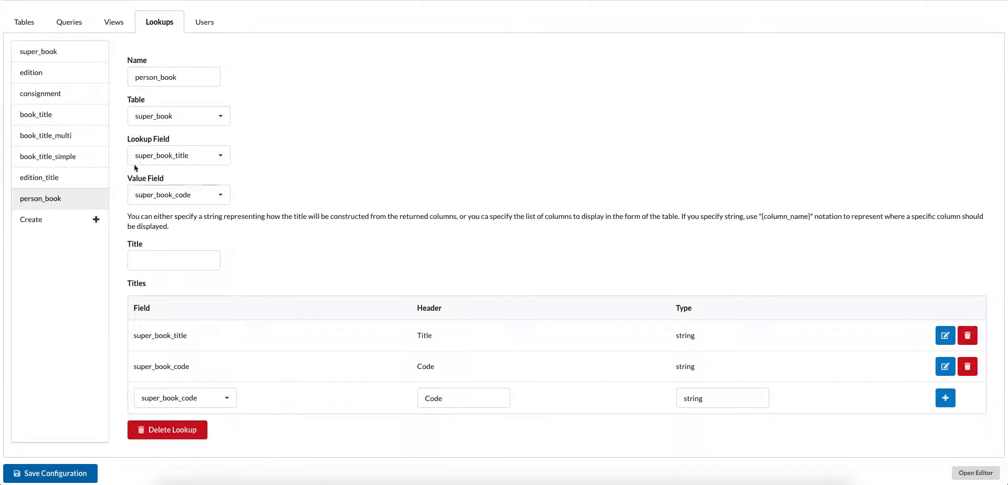
Open the Detail form page of the Person view for editing
click(117, 24)
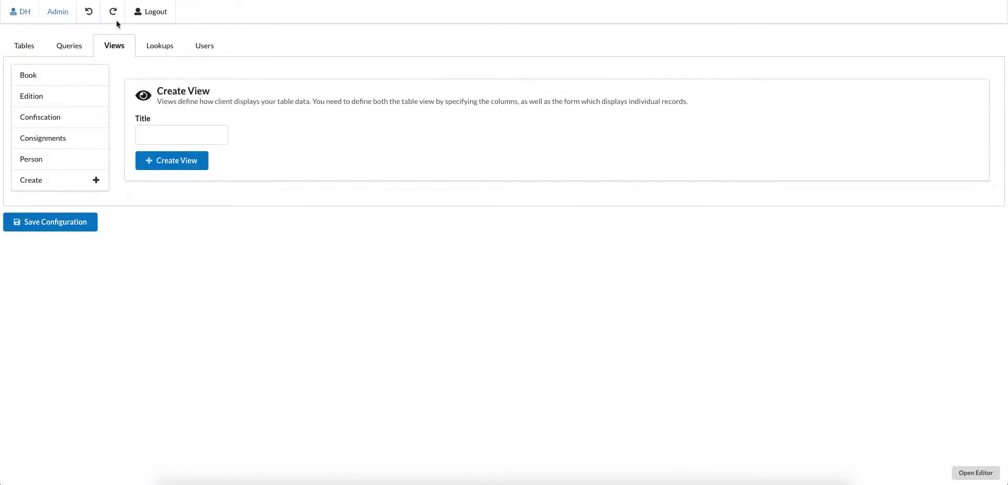
click(43, 164)
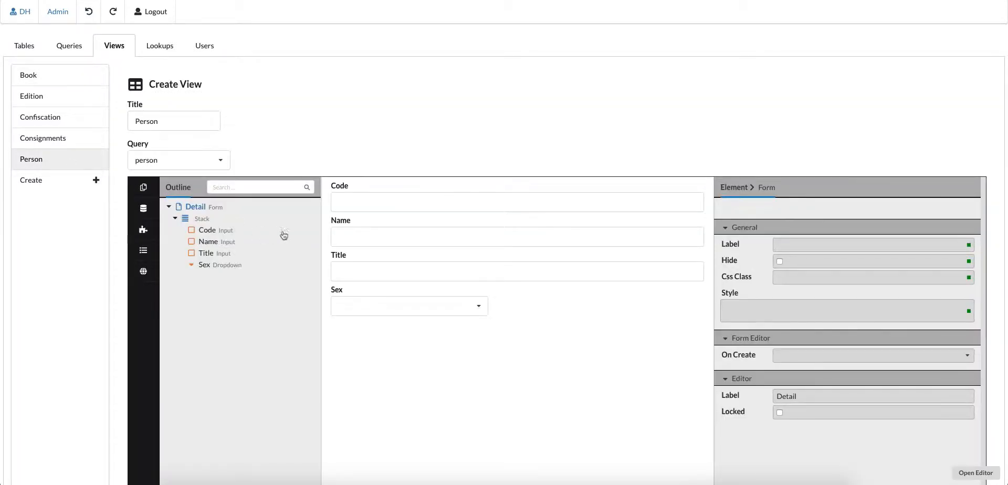
click(143, 187)
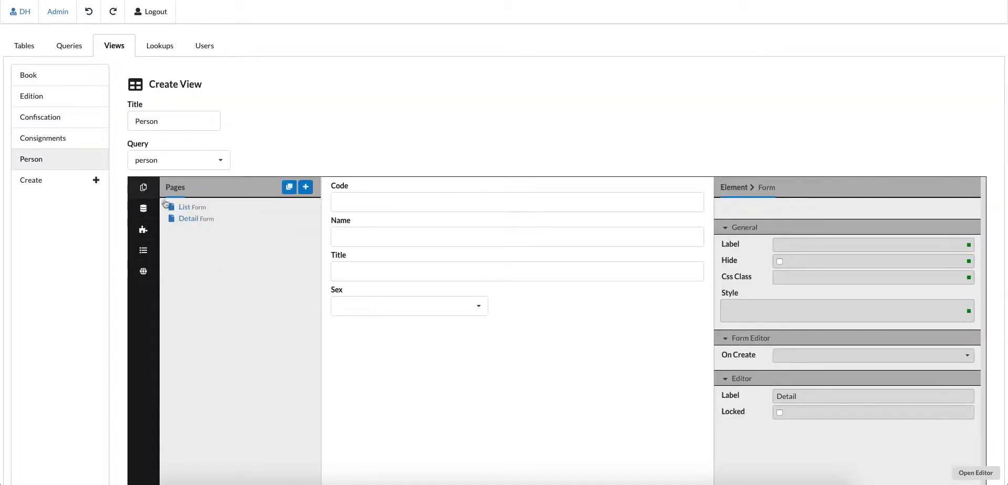
click(187, 209)
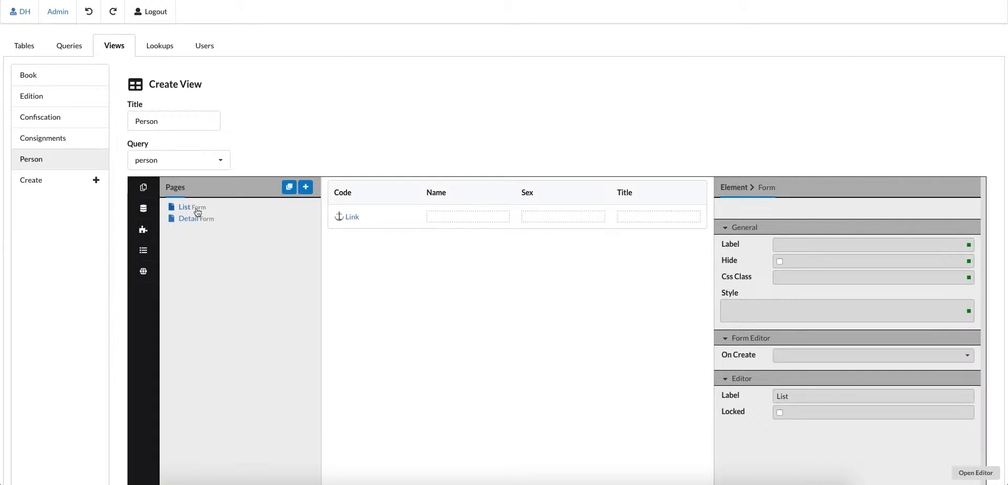
click(190, 219)
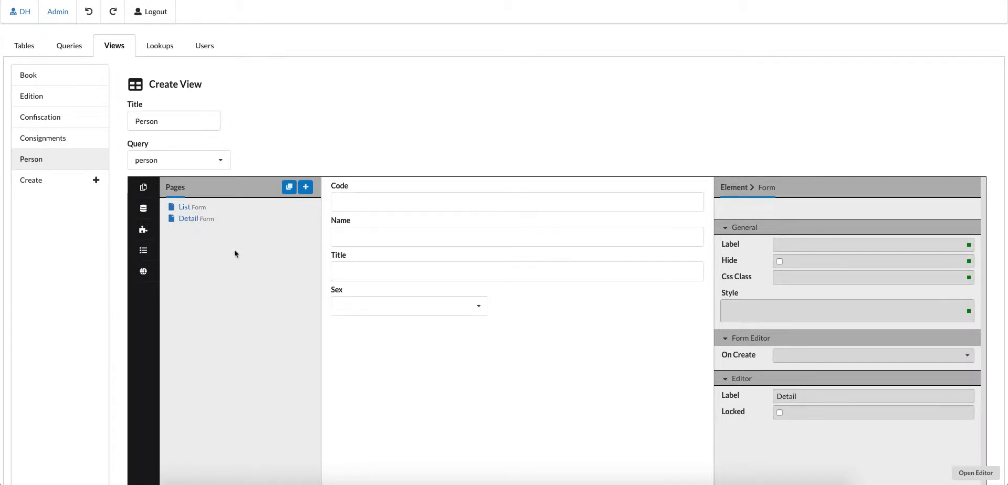
Add a Lookup control below the Sex dropdown in the Detail form
click(143, 229)
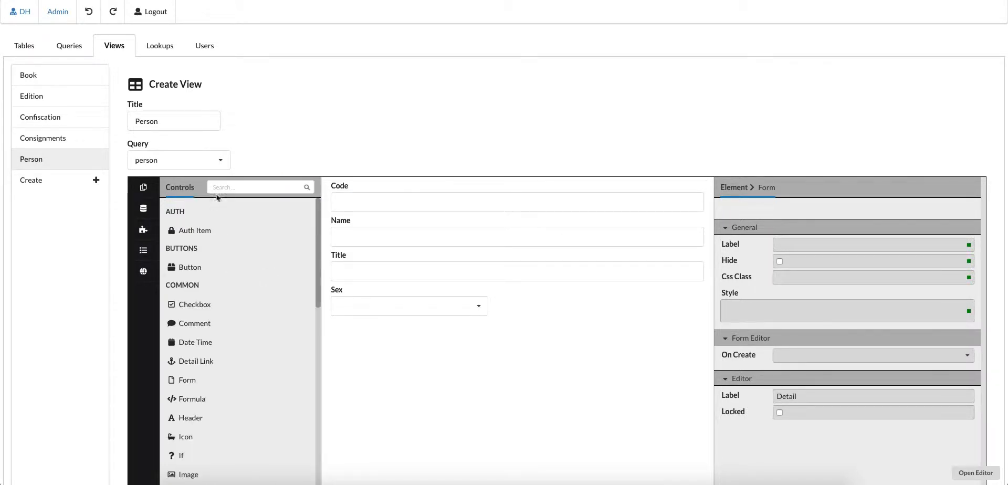
click(219, 188)
text(loo)
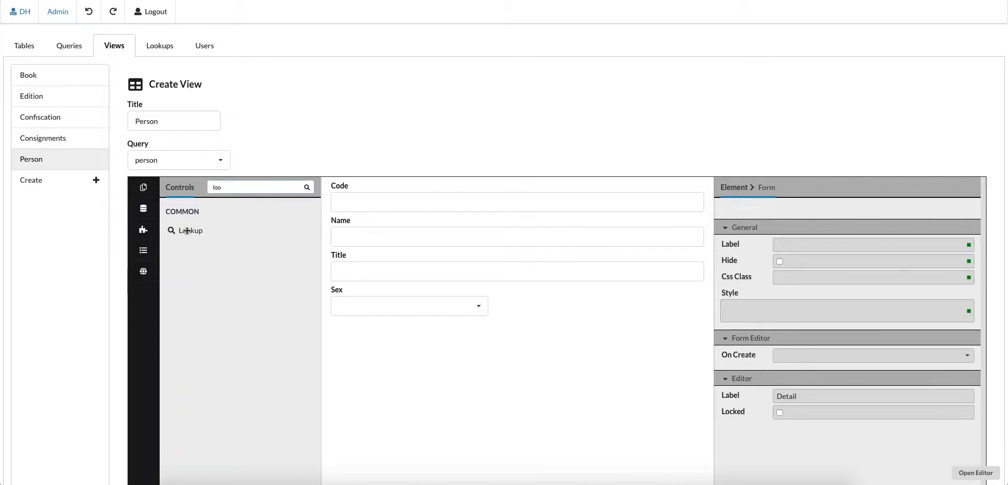
drag(187, 230, 353, 326)
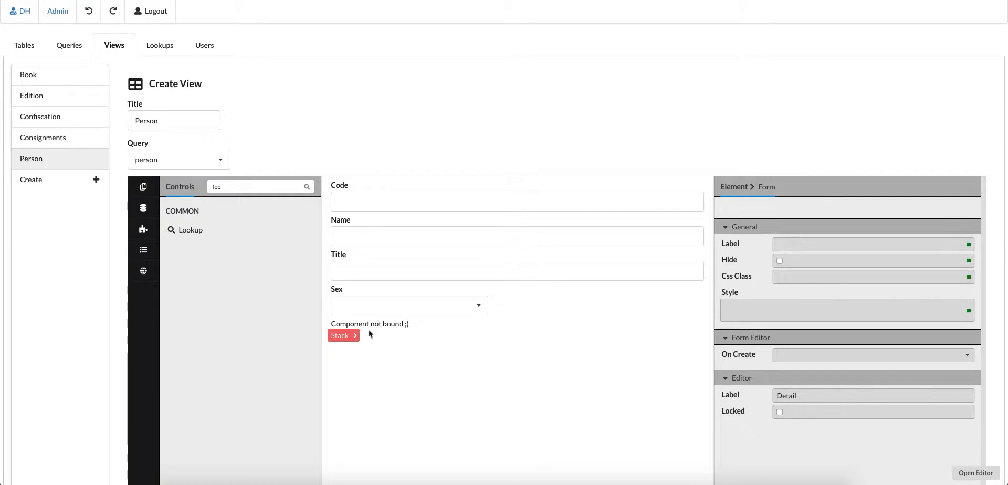
Set the new Lookup control's search name to person_book
click(370, 324)
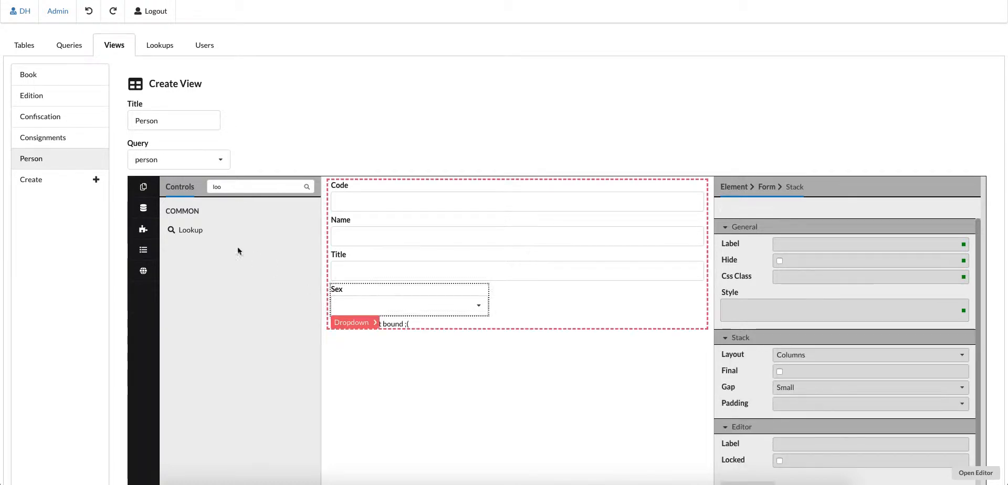
click(144, 251)
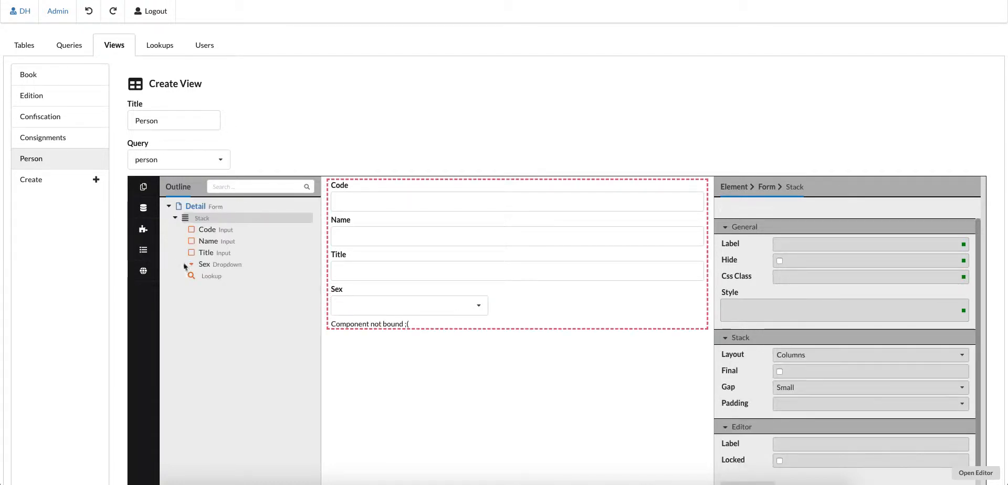
click(218, 278)
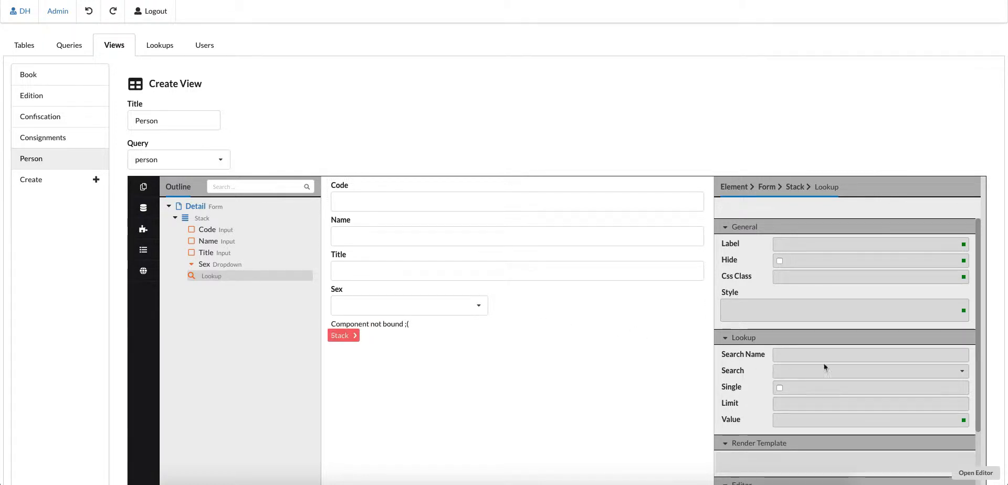
text(person)
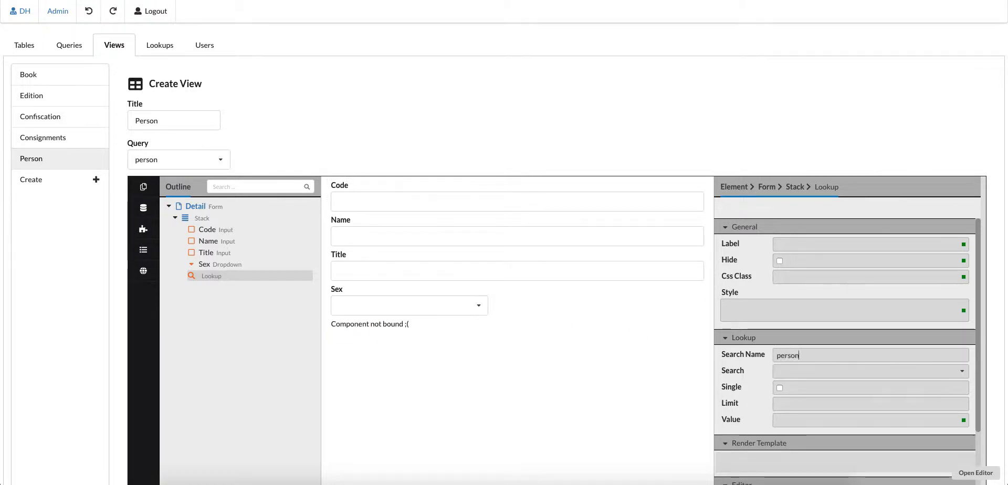
text(_book)
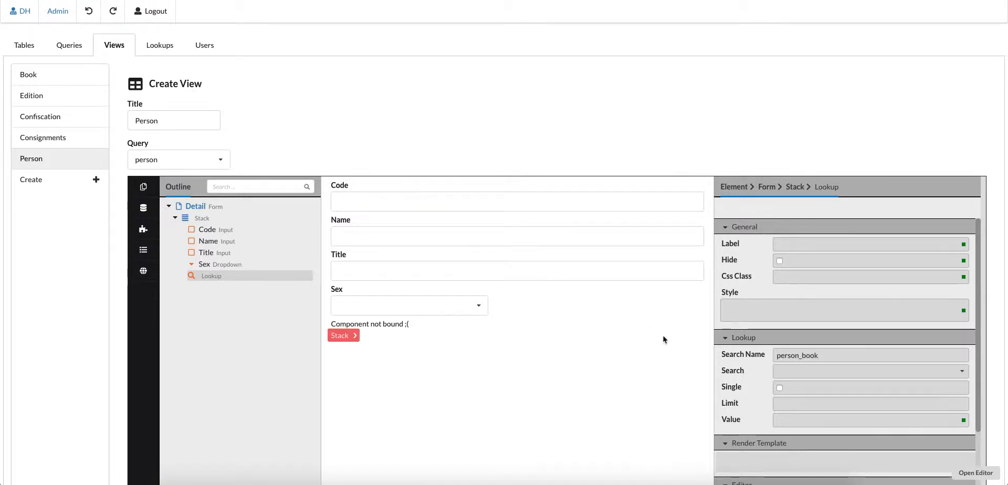
Bind the Lookup control's value to the super_book_code field
click(784, 421)
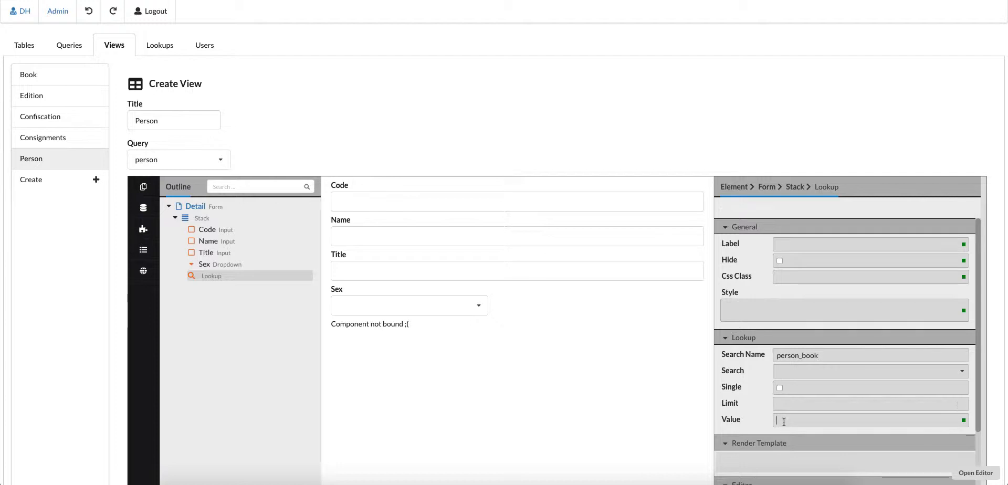
click(963, 421)
click(950, 422)
click(819, 385)
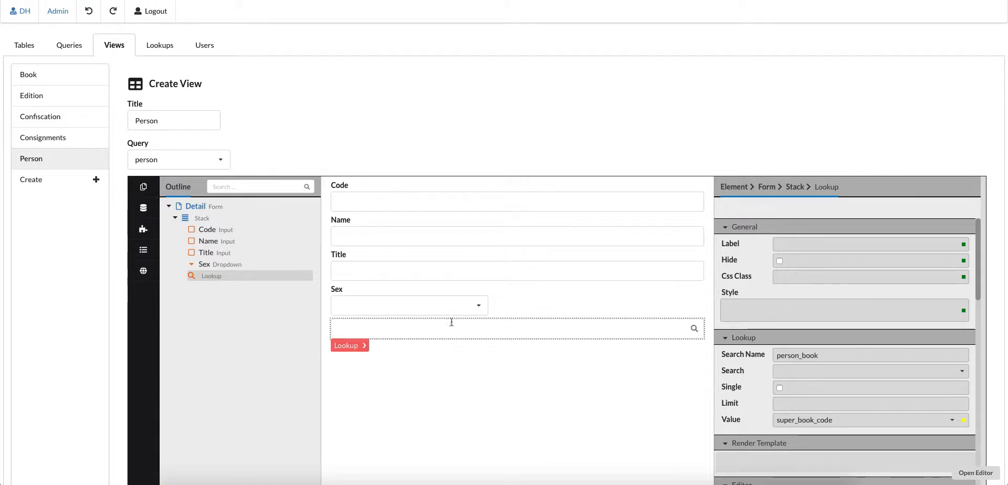
Label the new lookup control in the Detail form "Person's Book" and save the configuration
click(667, 327)
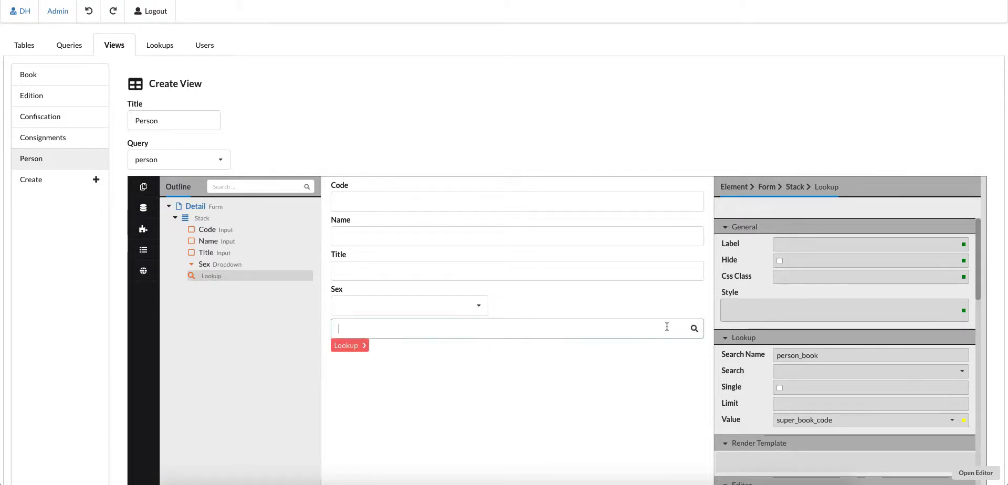
click(778, 246)
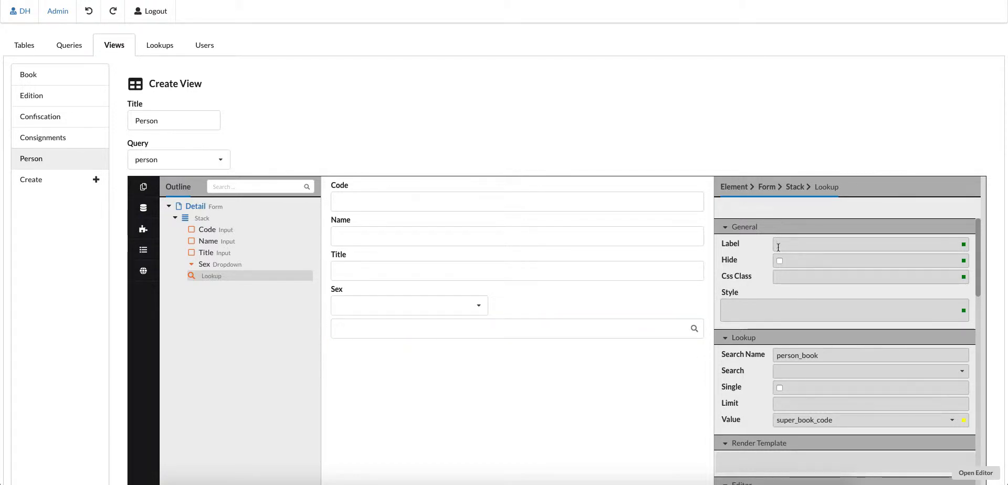
text(Persn)
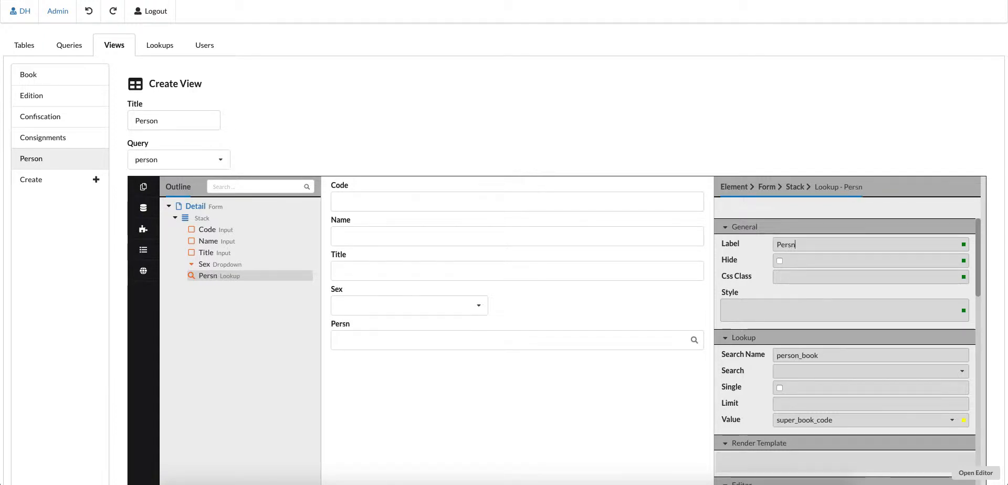
key(BackSpace)
text(on's Book)
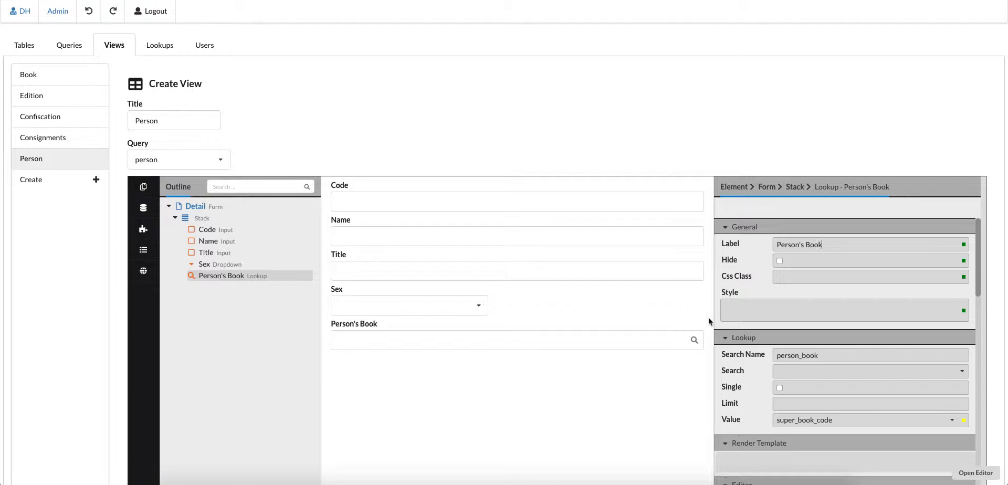
scroll(683, 321, down, 1)
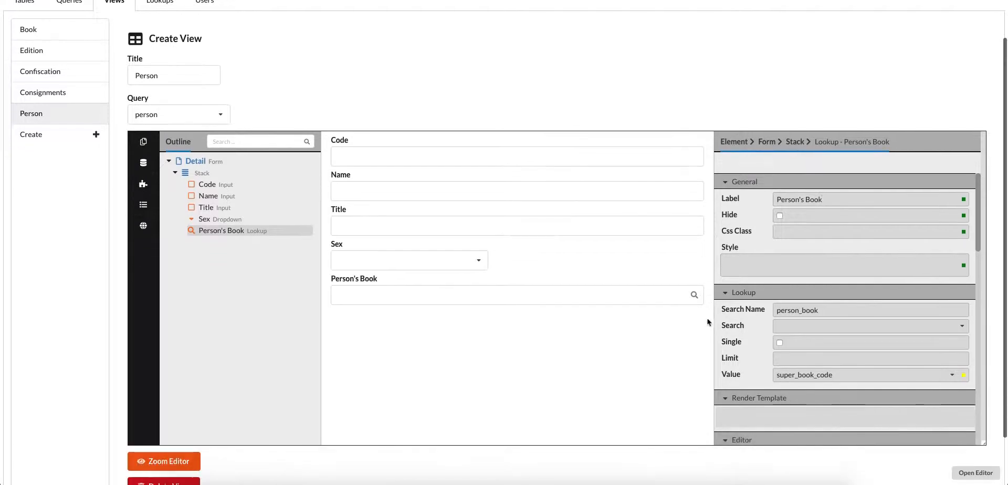
scroll(210, 428, down, 1)
click(65, 474)
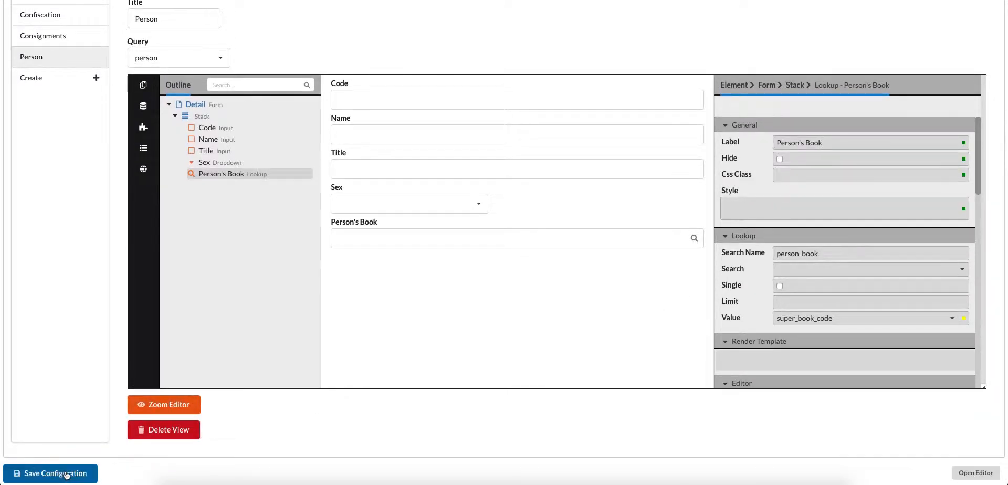
Switch to the Person list, reload it and open the first record for editing
scroll(598, 283, up, 2)
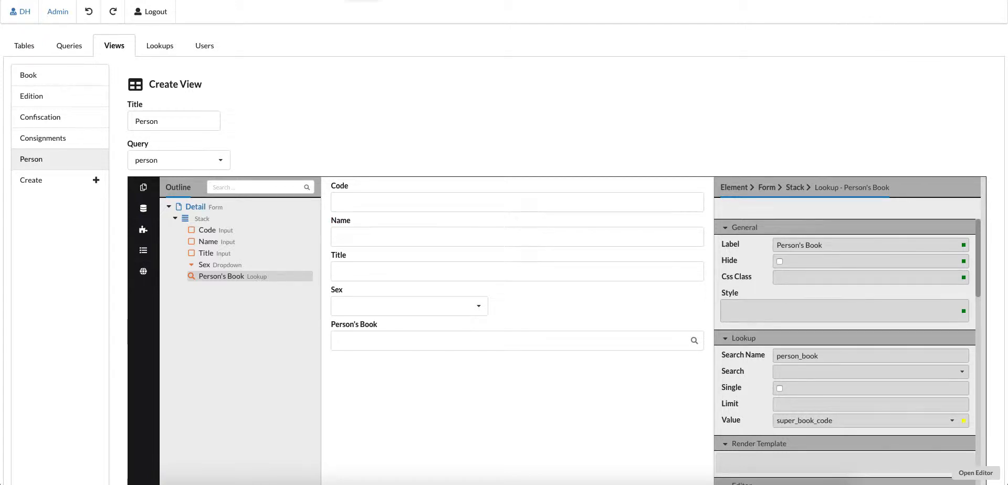
click(279, 1)
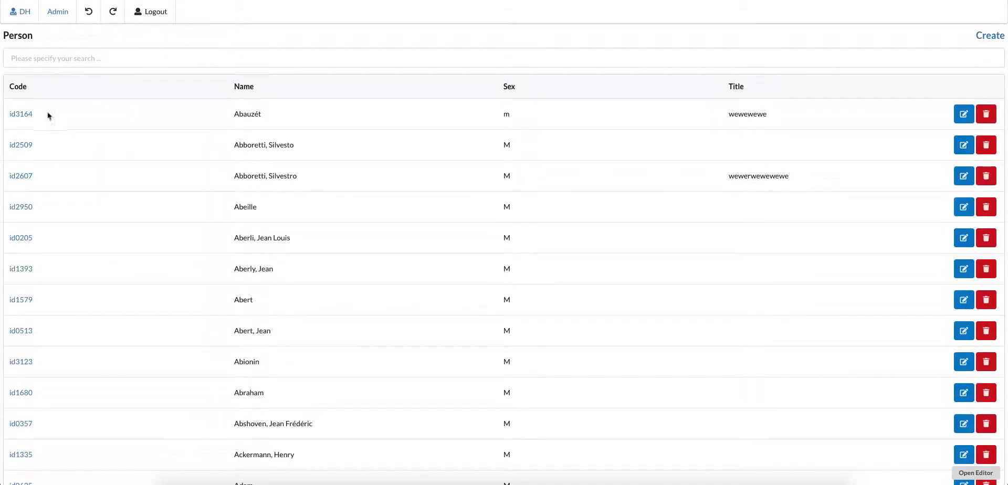
key(super+r)
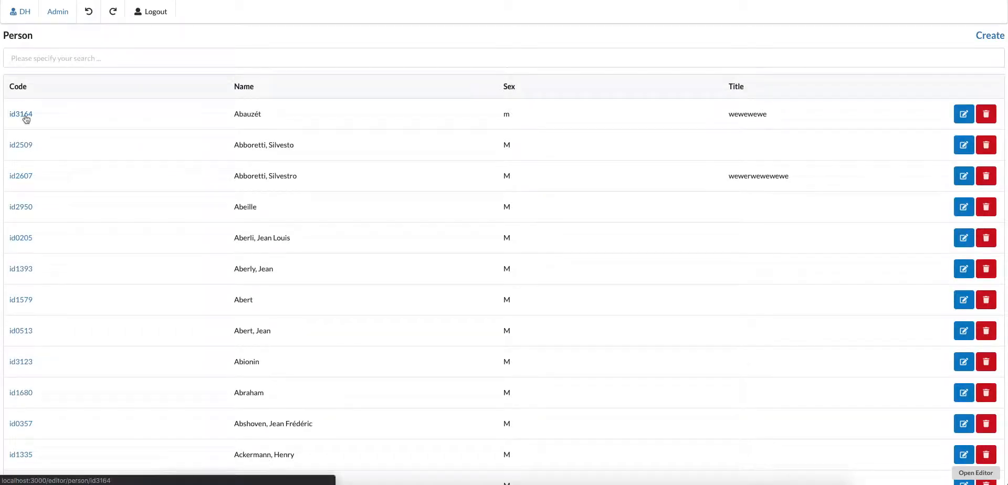
click(26, 115)
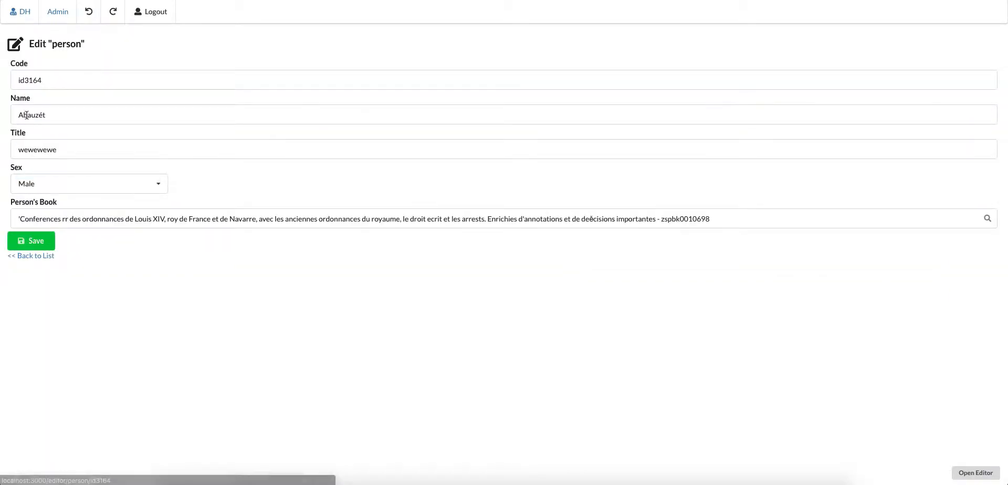
Replace the record's Person's Book with "A Treatise on Ship-Building and Navigation - spbk0003666" and save the record
click(18, 220)
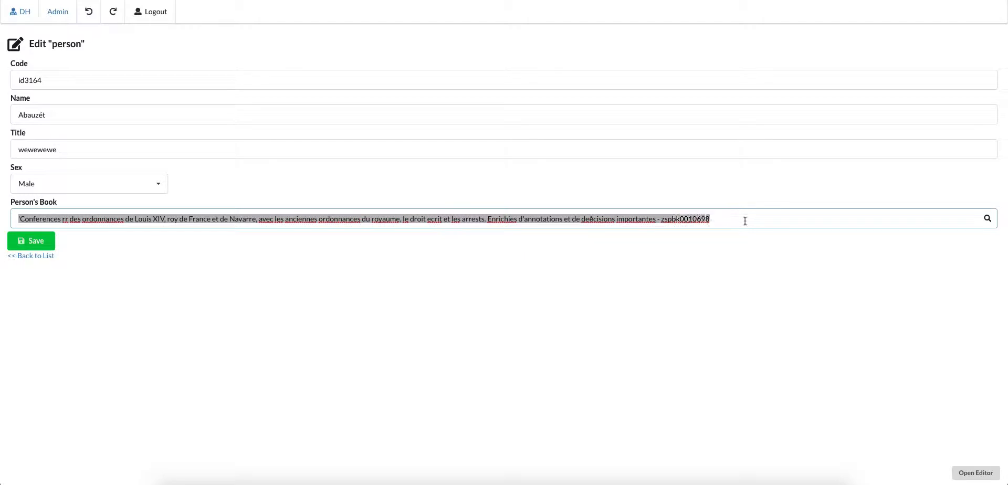
key(BackSpace)
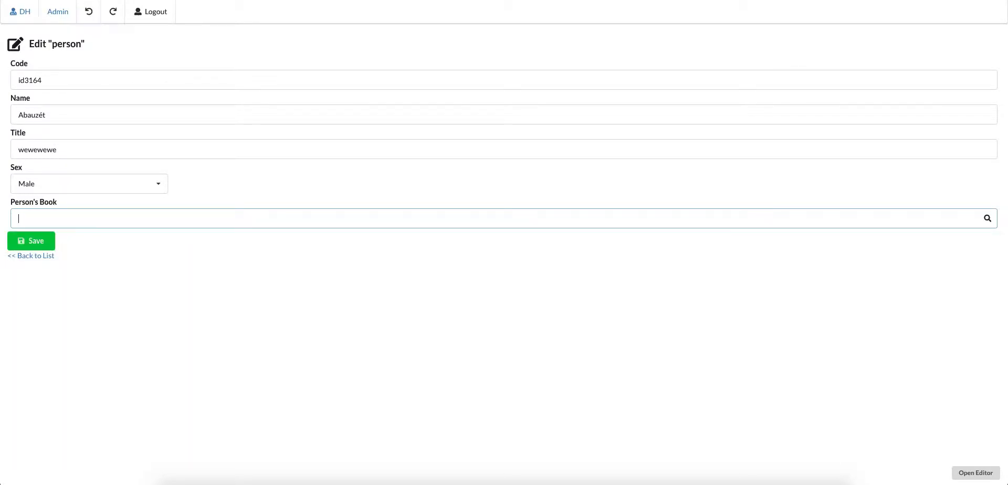
text(a)
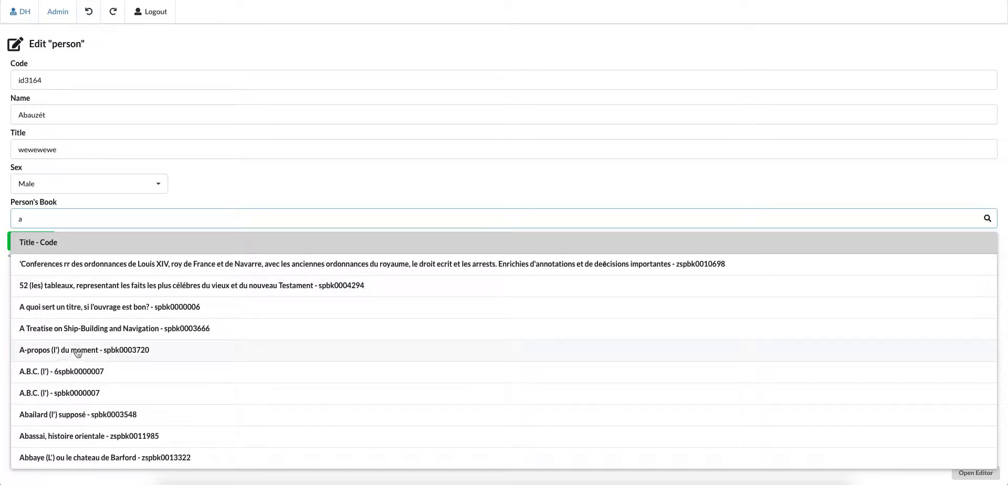
click(81, 331)
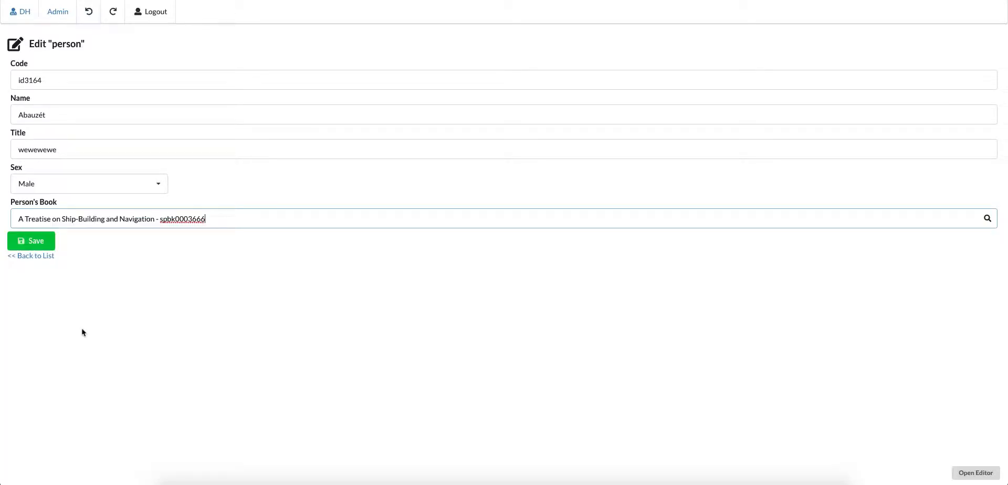
click(50, 242)
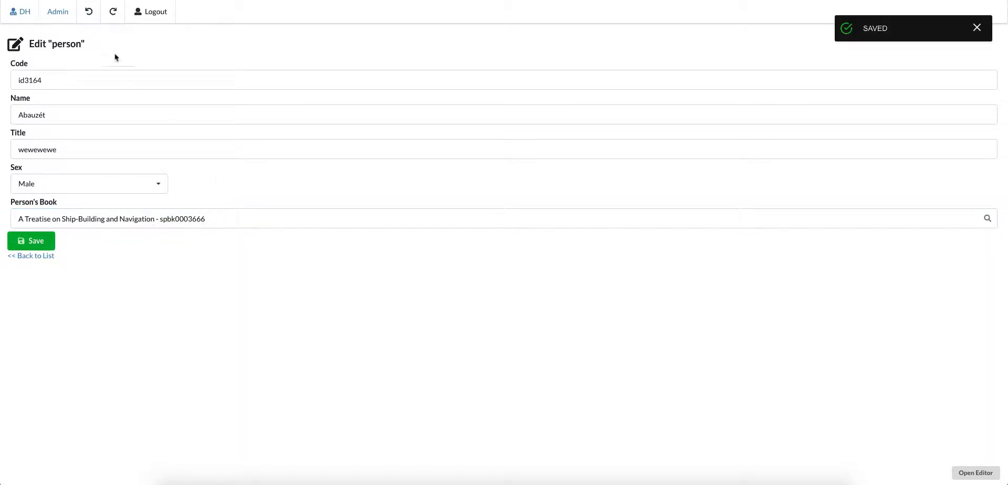
Open the second record in the Person list and set its Person's Book to "A.B.C. (l') - 6spbk0000007"
click(46, 16)
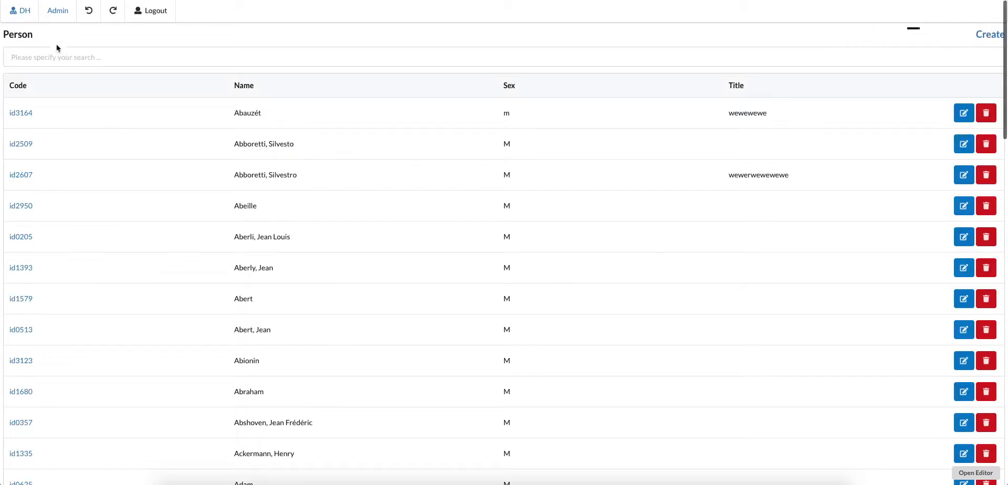
click(23, 142)
click(47, 220)
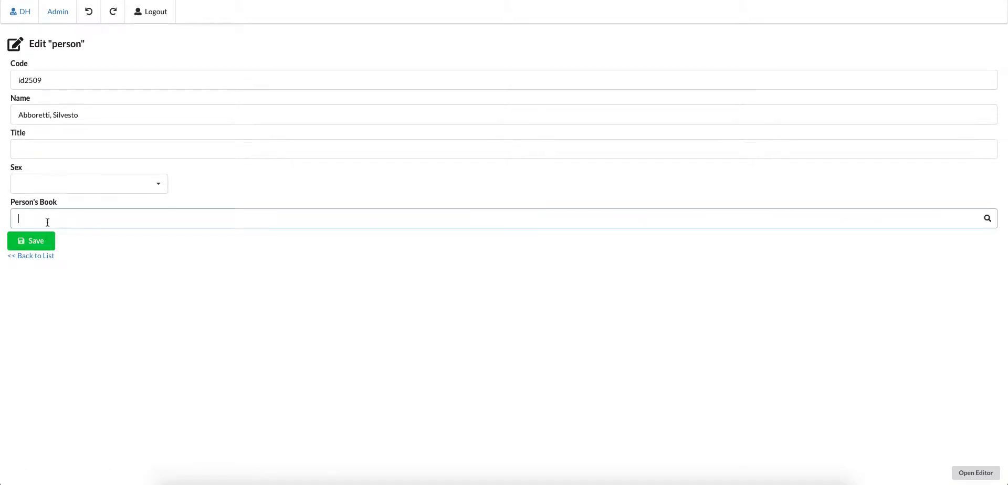
text(b)
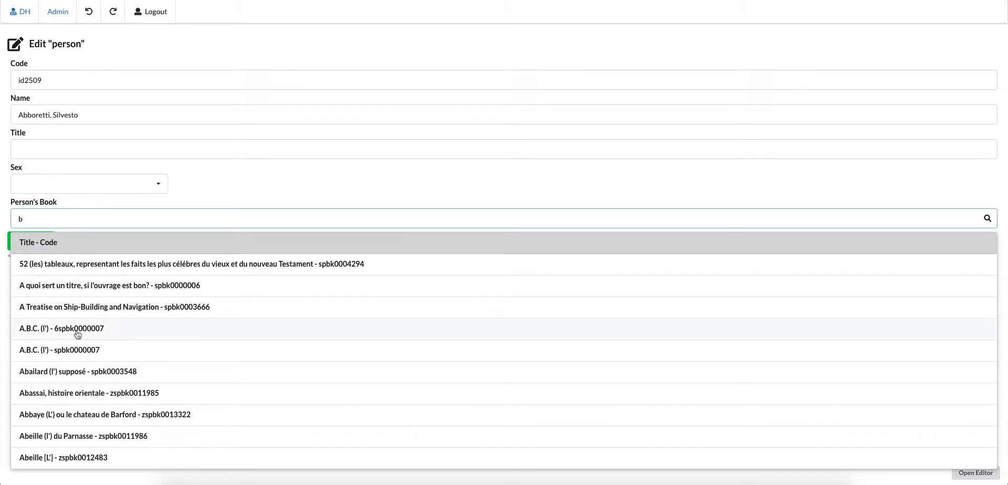
click(76, 329)
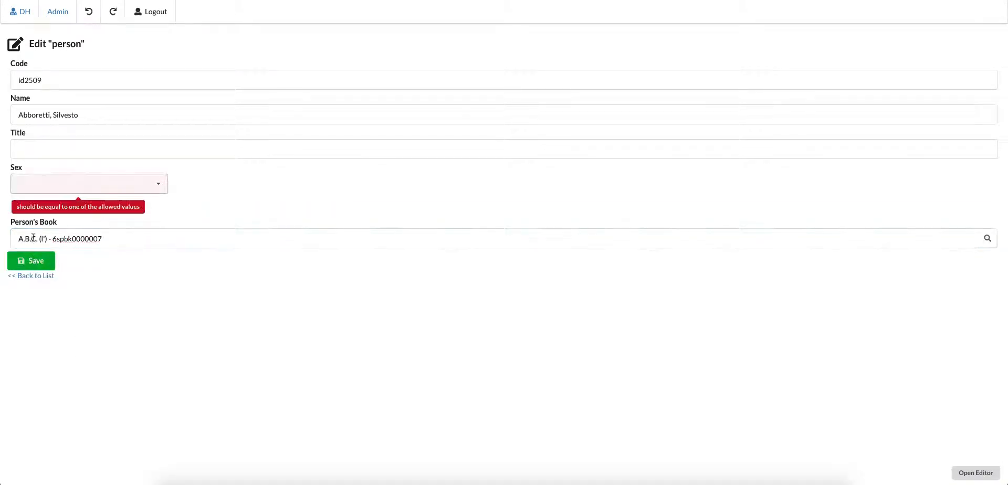
Set the second person record's sex to Male and save the record
click(56, 186)
click(47, 199)
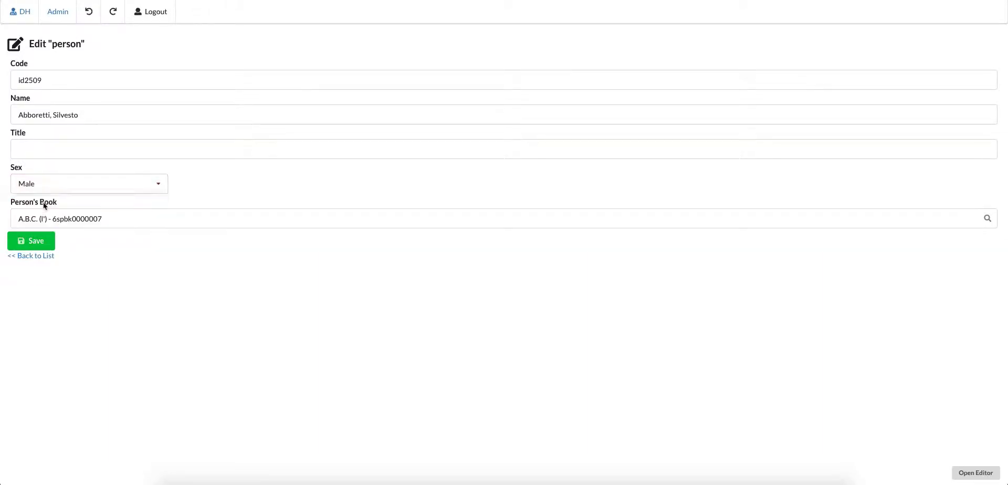
click(31, 242)
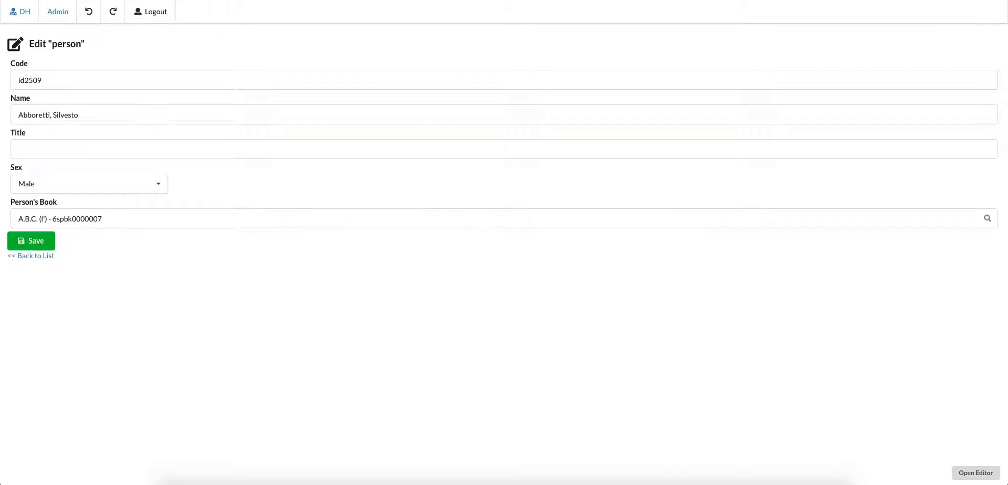
Return to the Person view configuration, open its List page and select the table
key(ctrl+Tab)
key(ctrl+shift+Tab)
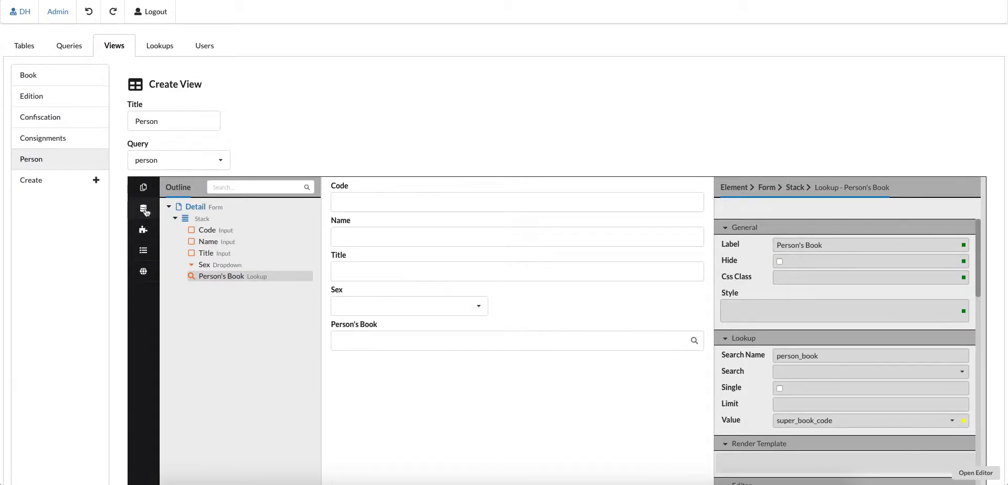
click(143, 187)
click(185, 207)
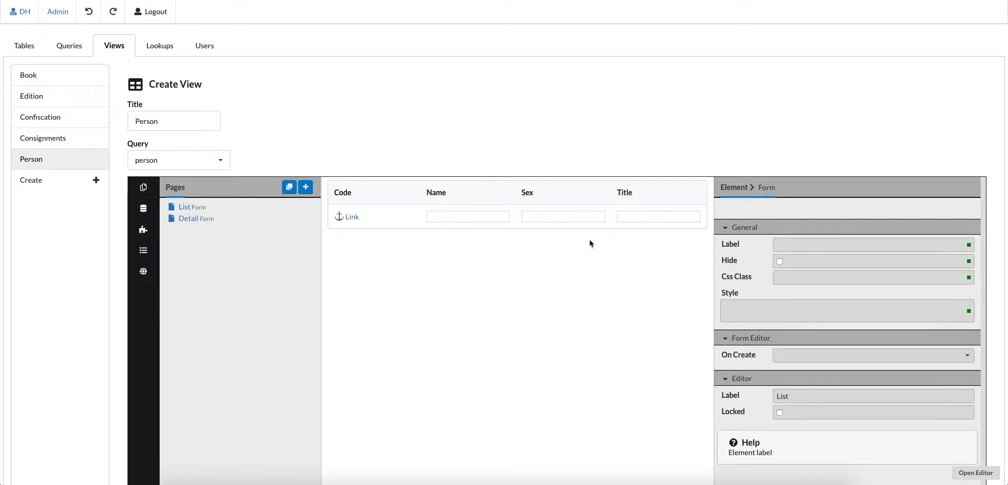
click(347, 239)
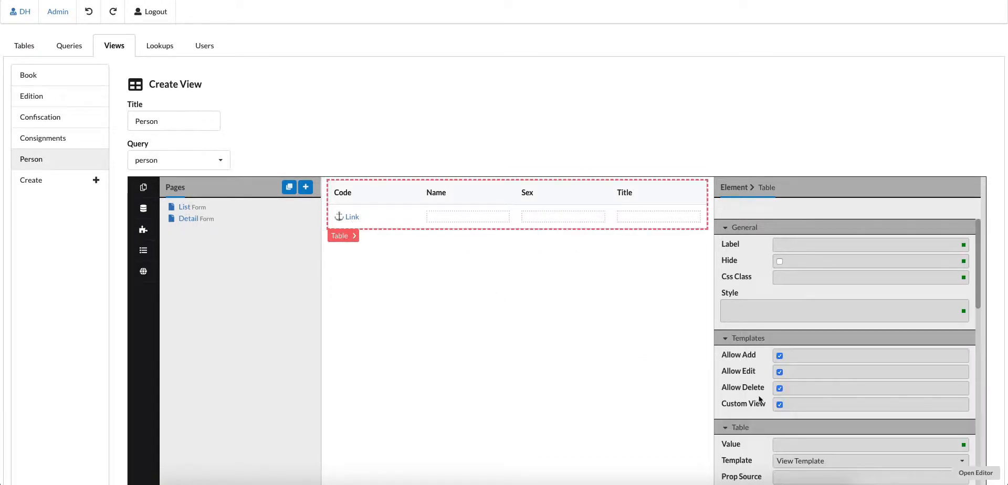
Add a String column titled Book with source super_book_code to the list table, and save the configuration
scroll(778, 413, down, 8)
scroll(826, 385, down, 3)
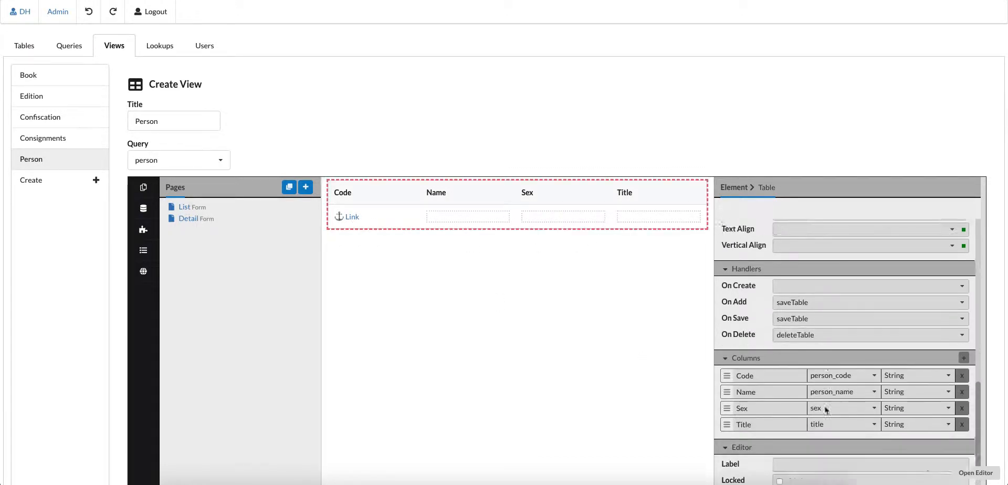
click(964, 340)
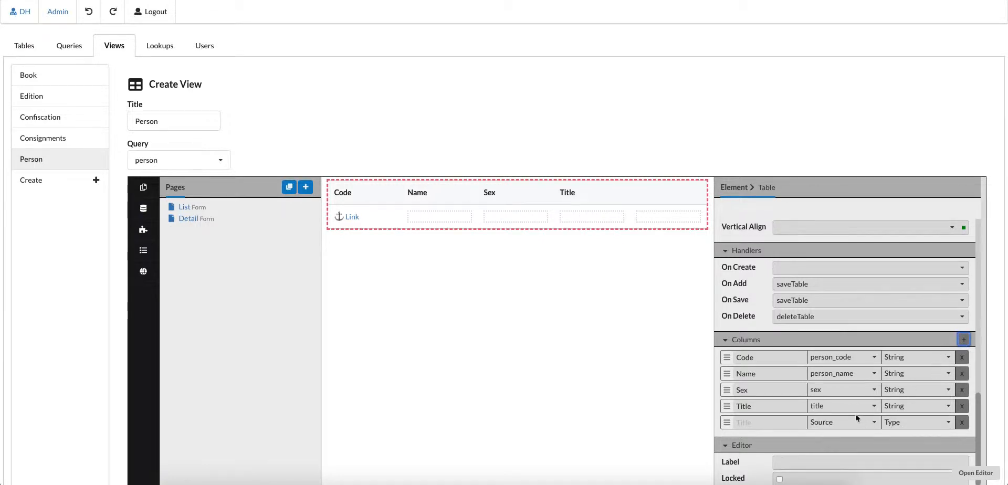
click(741, 423)
text(Book)
click(820, 422)
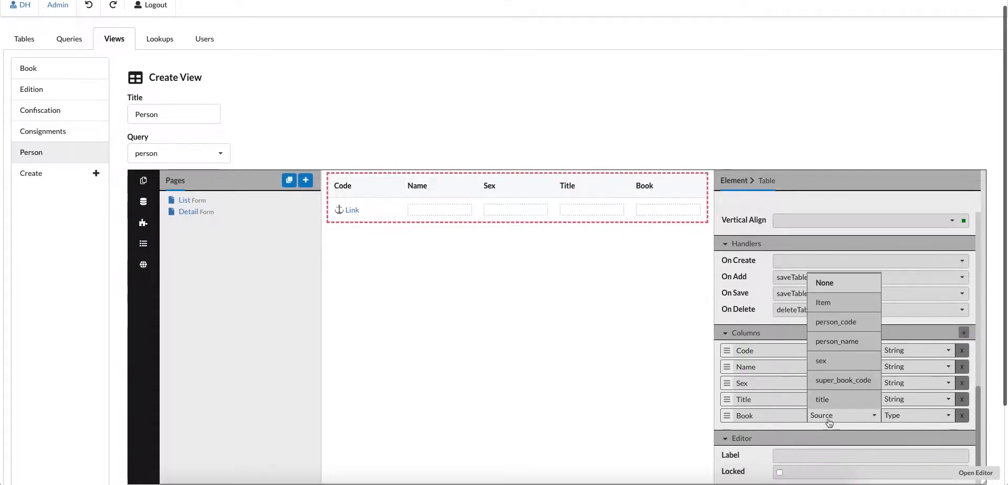
click(836, 382)
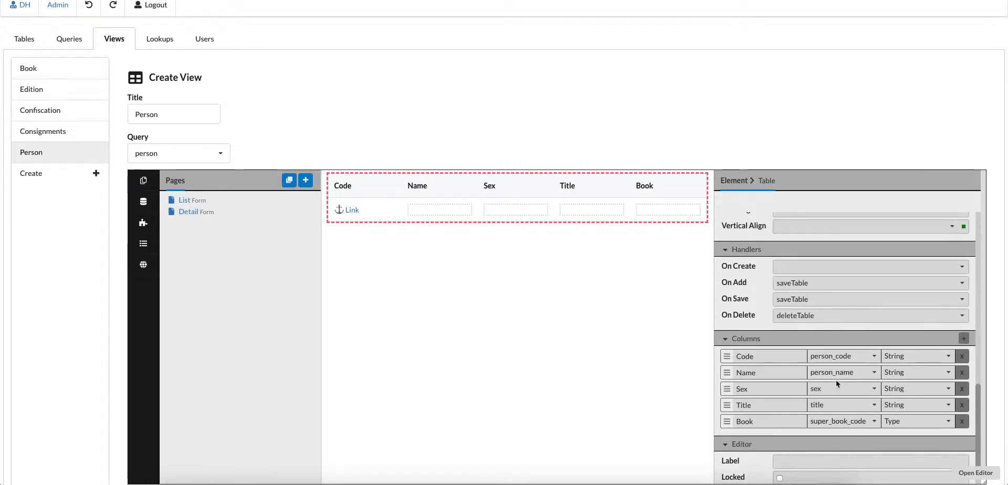
click(903, 422)
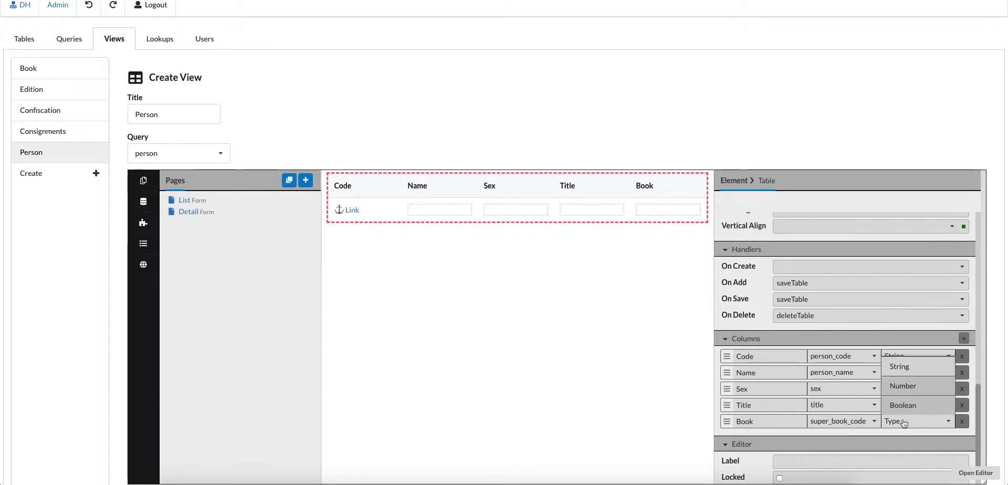
click(899, 366)
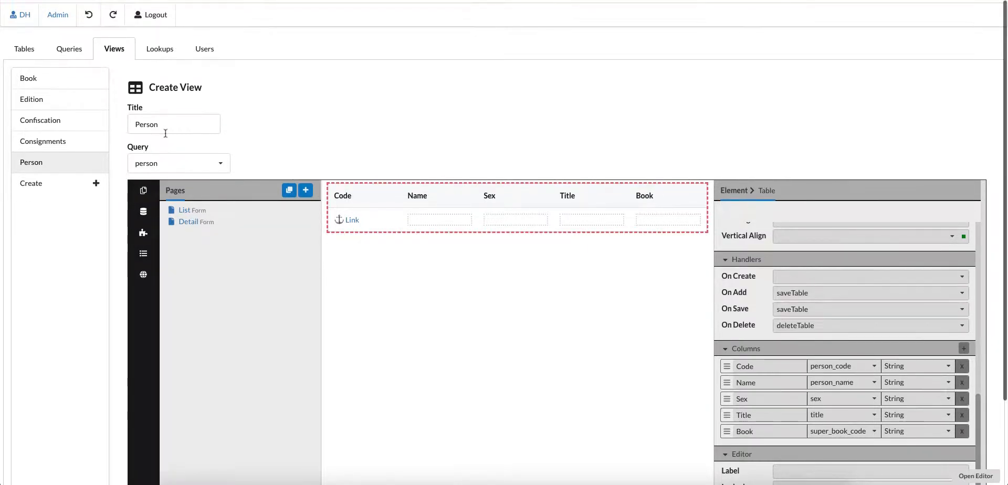
scroll(165, 135, down, 3)
click(33, 474)
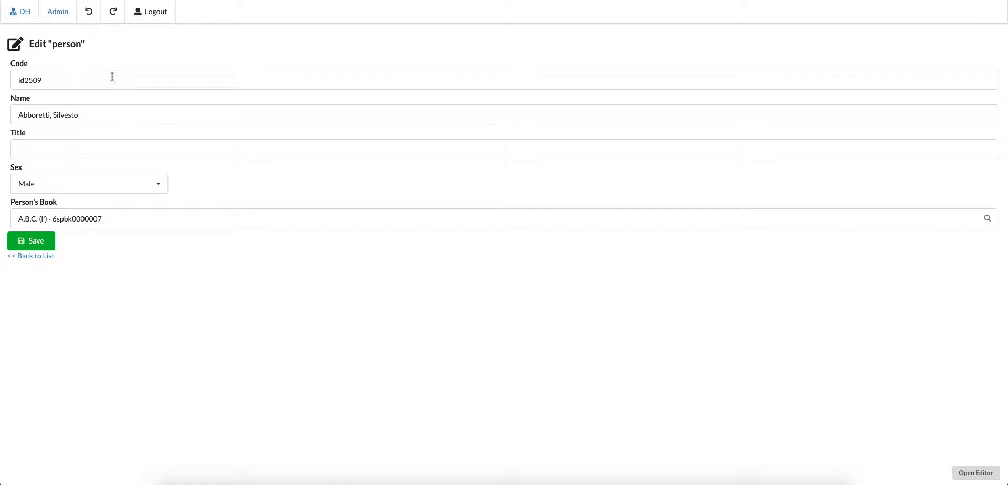
Reload the data manager and open the Person list to check the Book column
click(23, 13)
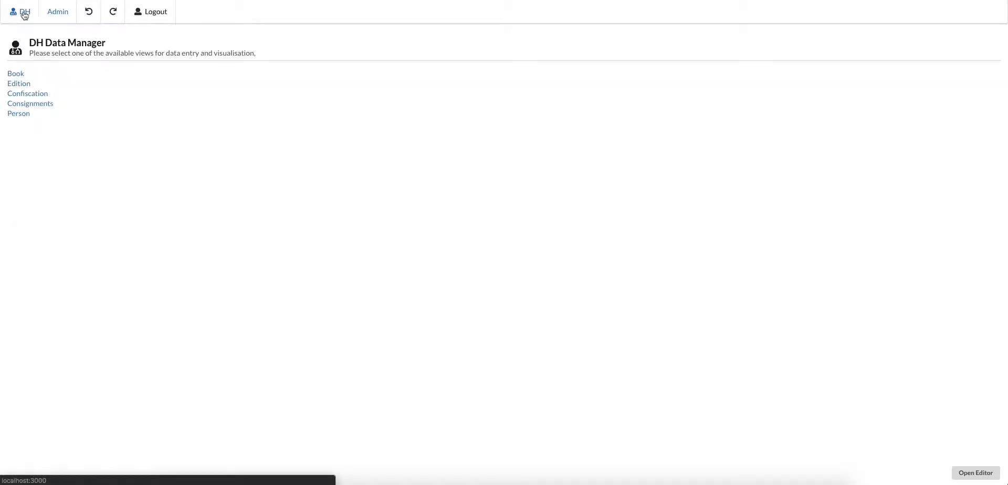
click(17, 75)
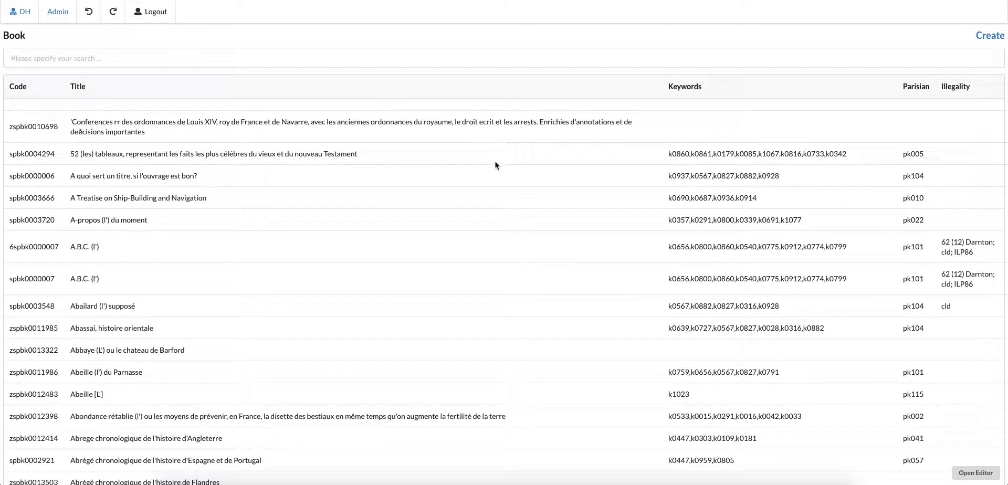
key(super+r)
click(23, 12)
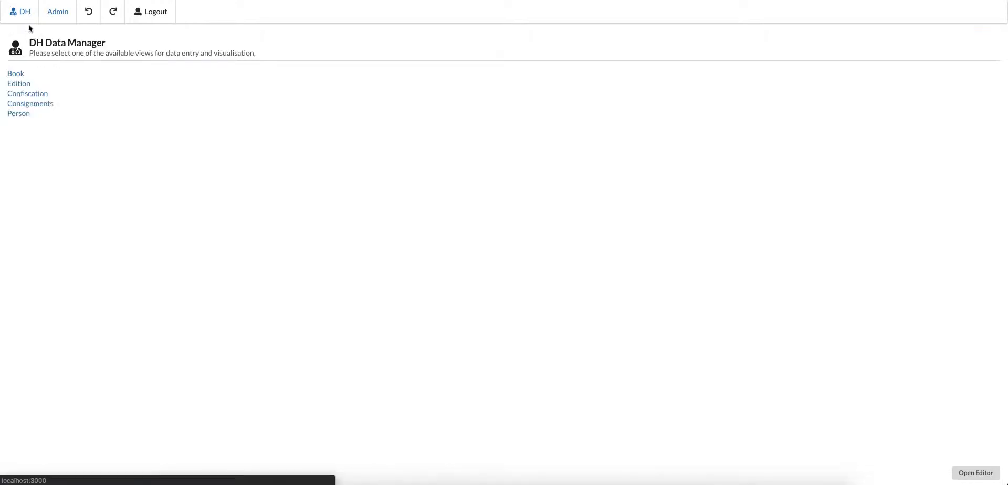
click(16, 118)
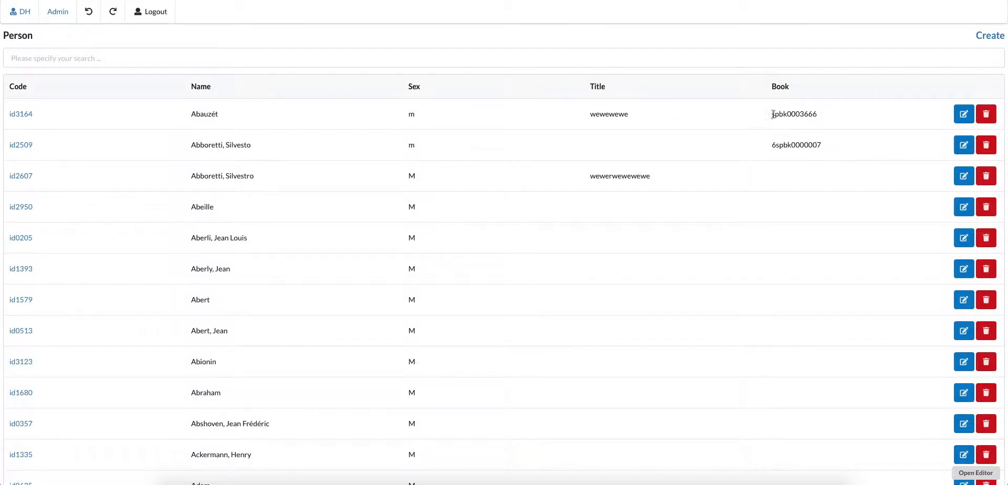
Examine the Book column codes of the first two records in the Person list
drag(773, 114, 834, 115)
drag(771, 145, 839, 150)
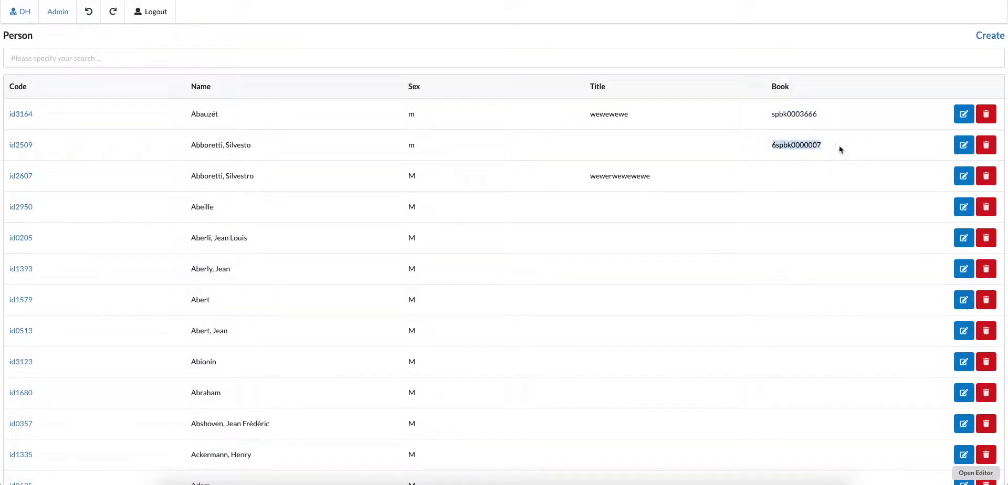
click(839, 150)
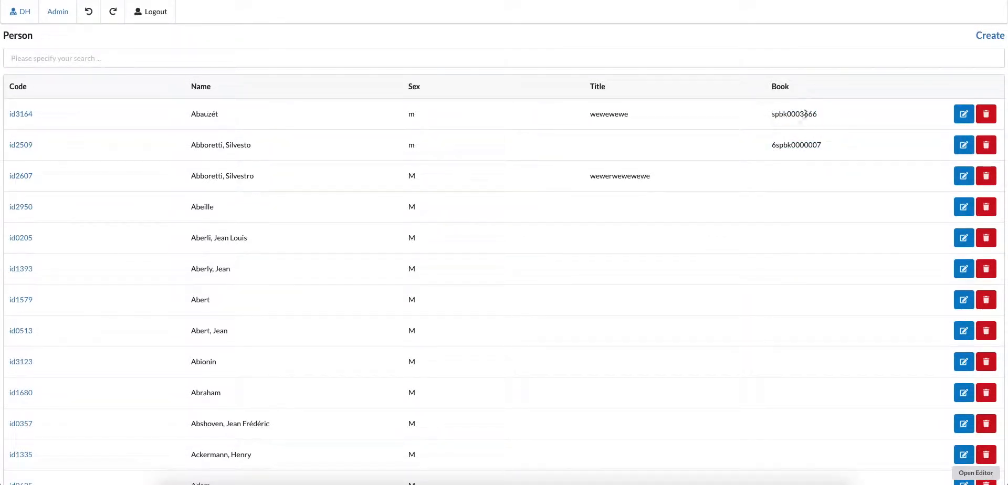
drag(774, 114, 833, 117)
click(782, 127)
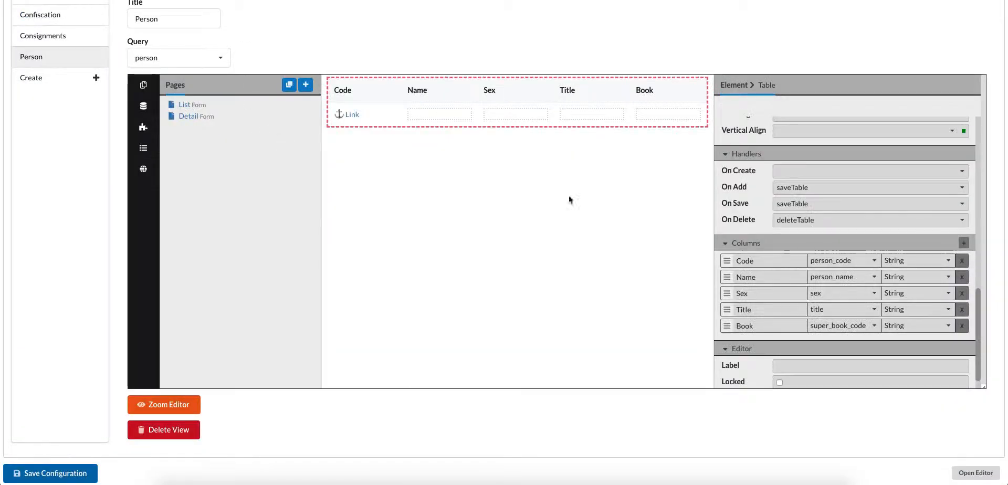
Return to the Person view configuration and preview the list table's Component View template before restoring View Template
click(343, 137)
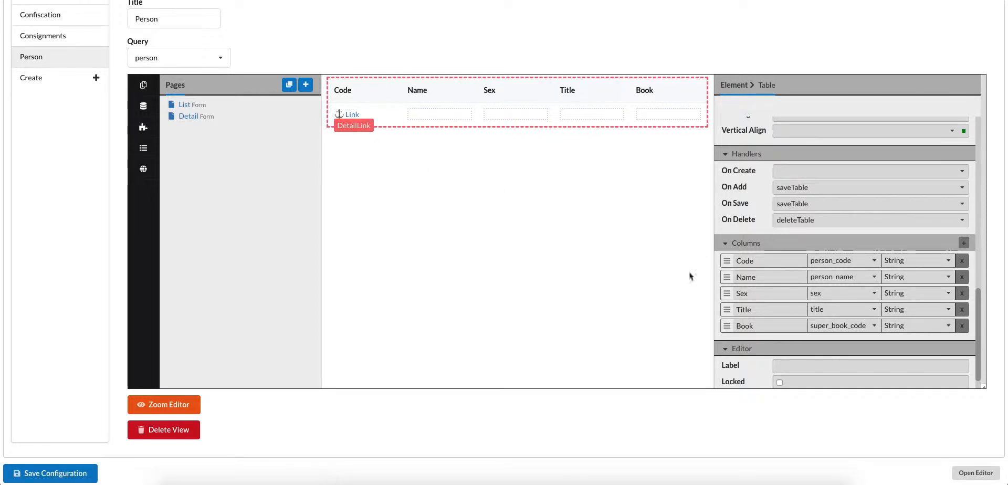
scroll(848, 319, up, 10)
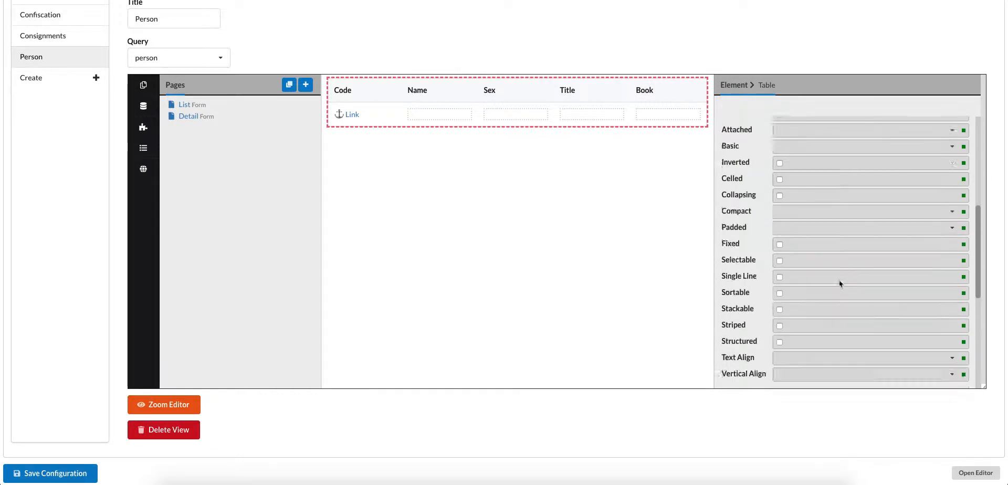
click(814, 225)
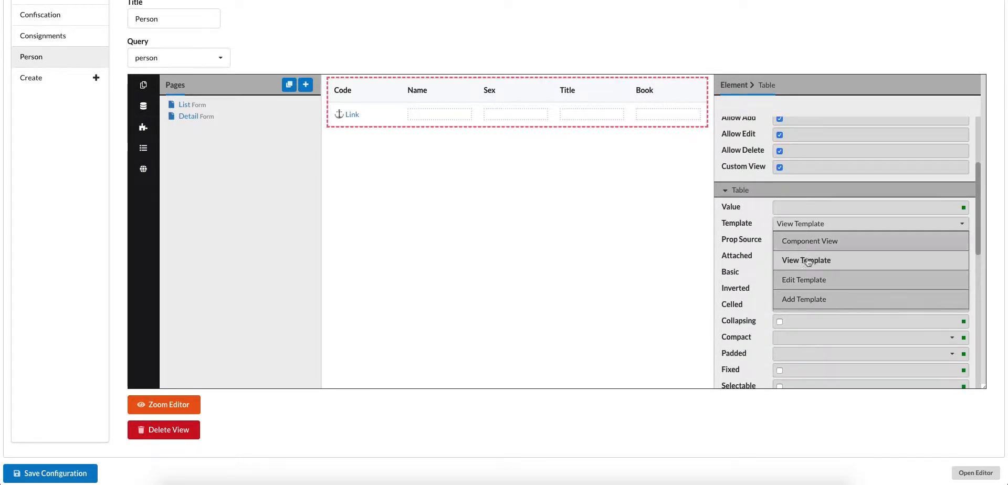
click(811, 242)
click(806, 225)
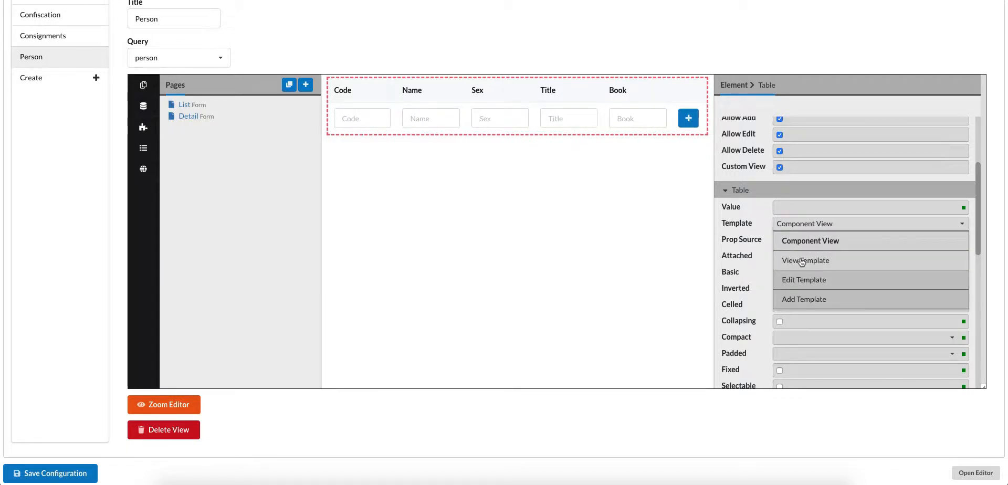
click(801, 259)
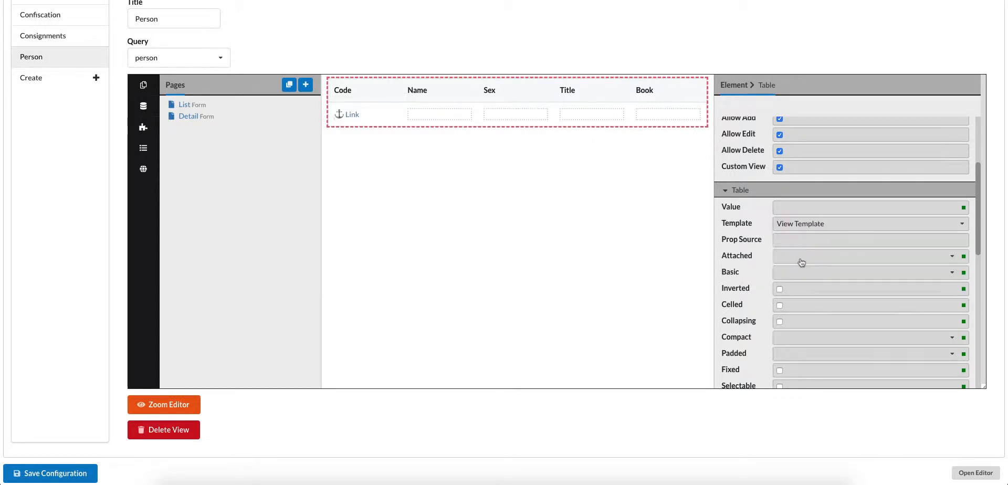
click(803, 227)
click(805, 260)
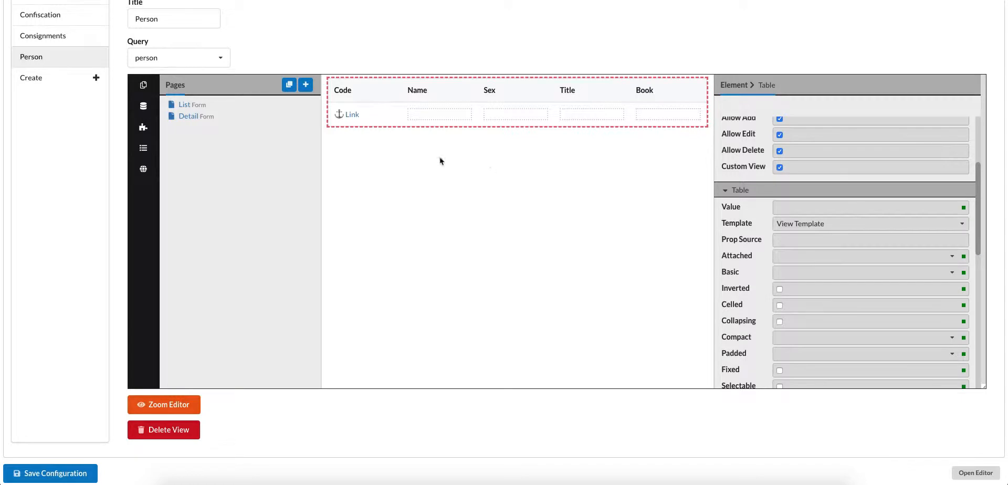
Find the Lookup control and place it in the Book column of the list table's view template
click(143, 127)
click(234, 89)
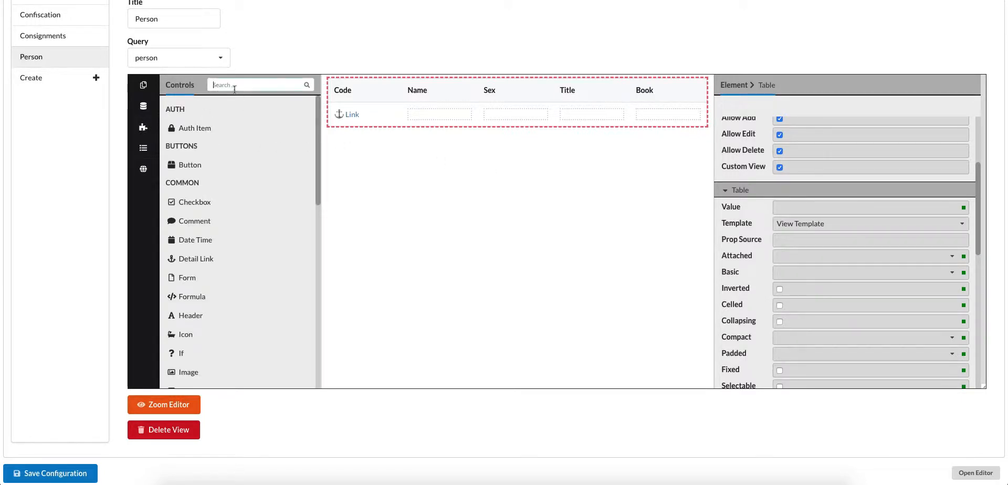
text(loo)
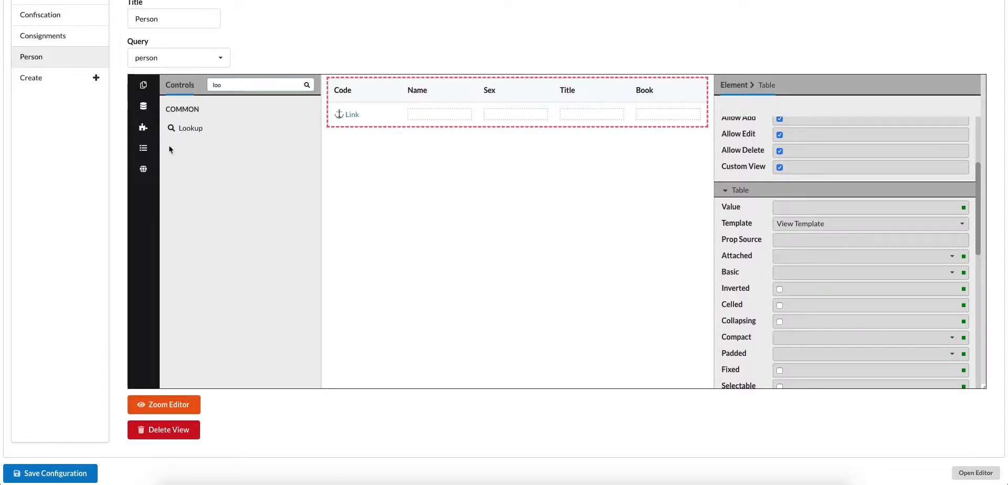
drag(181, 130, 677, 114)
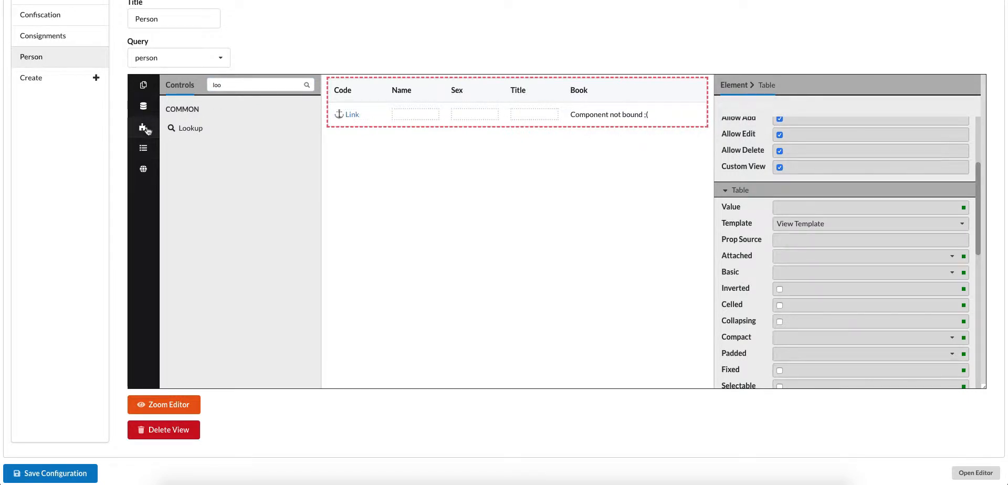
Configure the Book column's lookup with search name person_book, value bound to super_book_code and Single enabled, and save the configuration
click(149, 147)
click(219, 151)
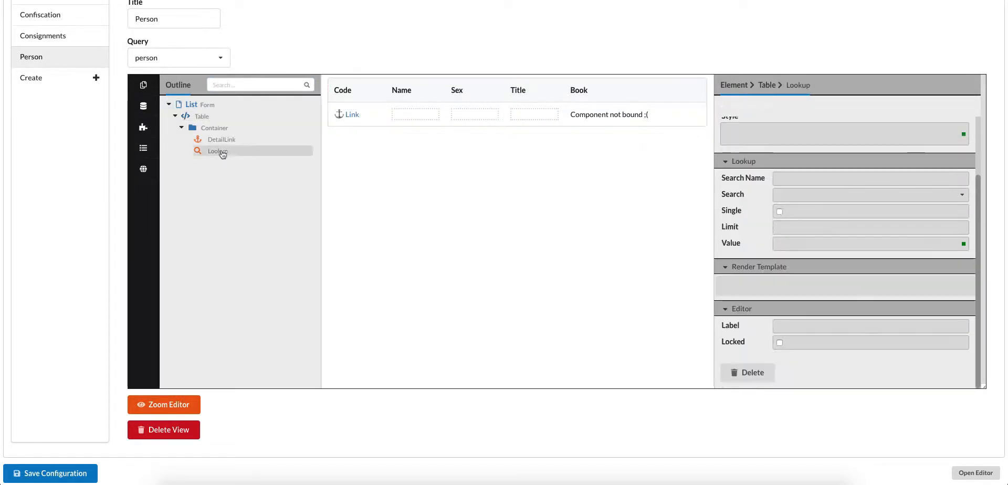
click(797, 179)
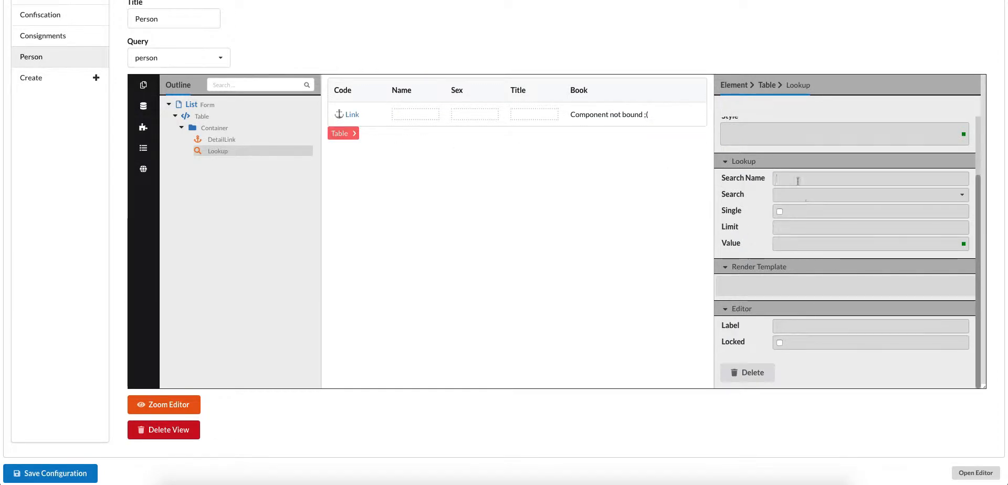
text(person)
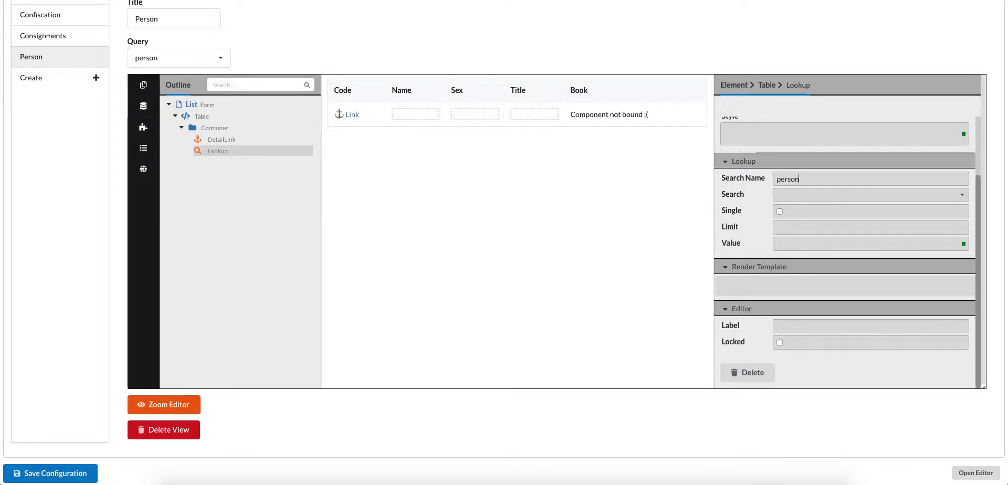
text(_book)
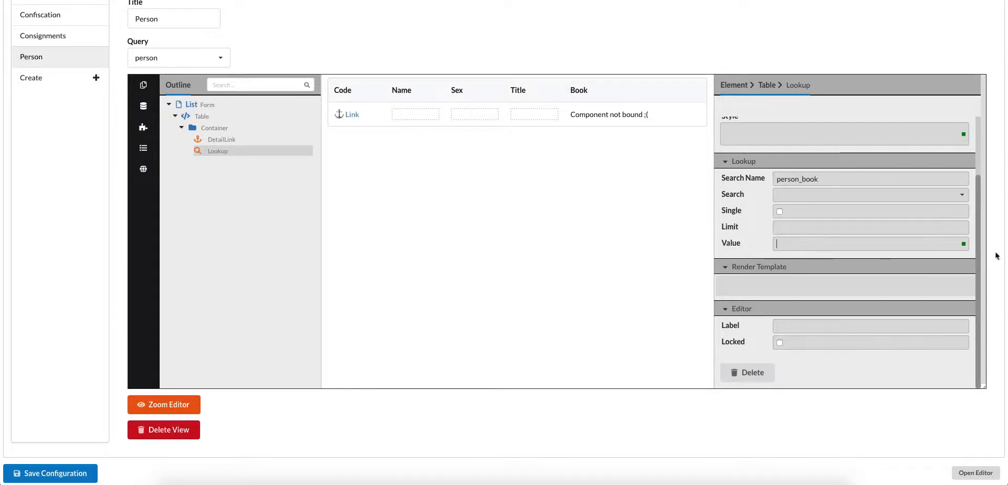
click(964, 245)
click(800, 245)
click(833, 357)
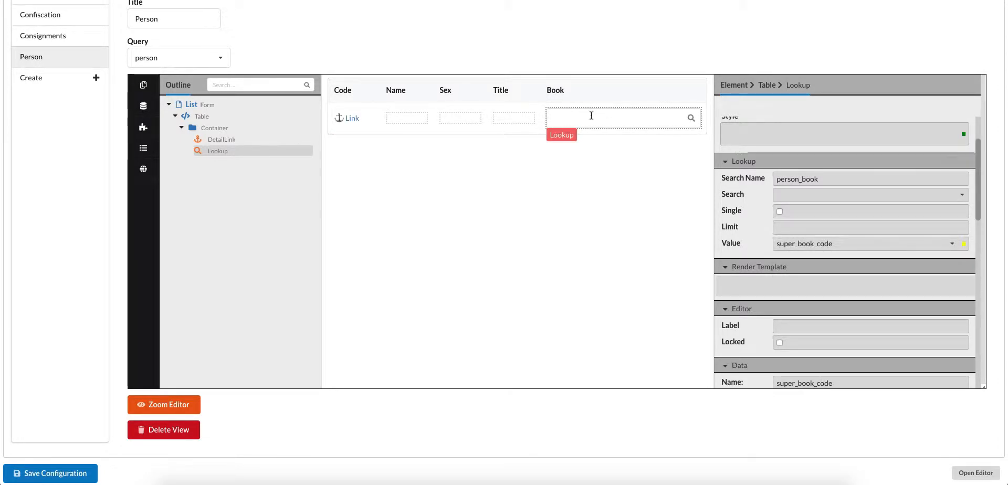
click(780, 212)
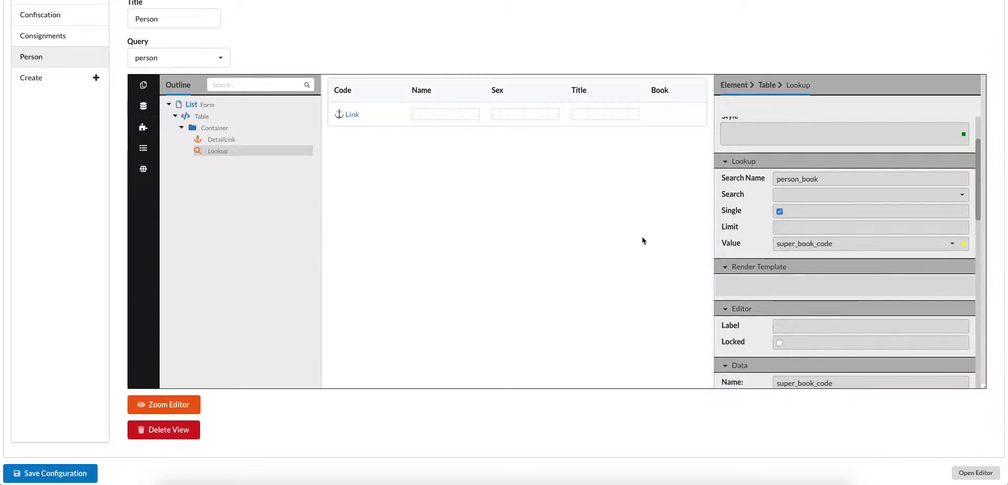
click(53, 475)
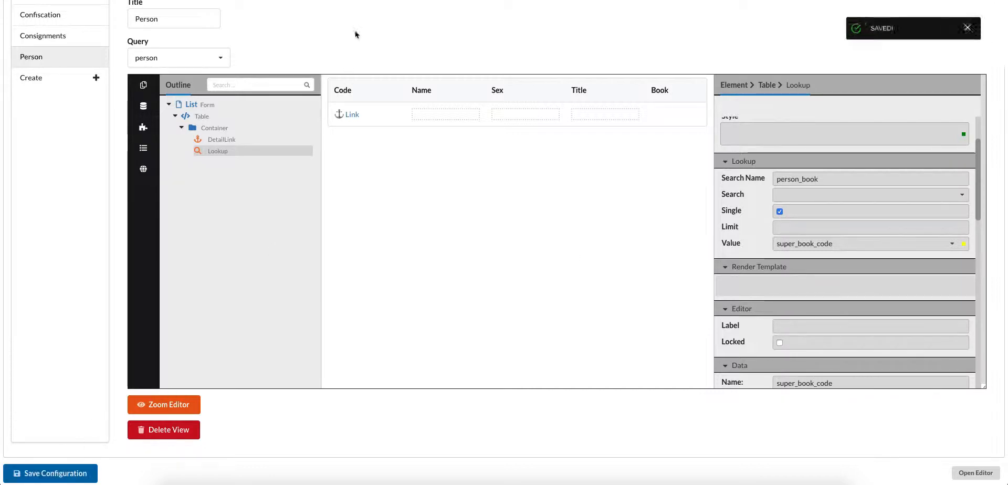
Return to the data manager's Person list and check the book titles and codes in the first two records
click(363, 2)
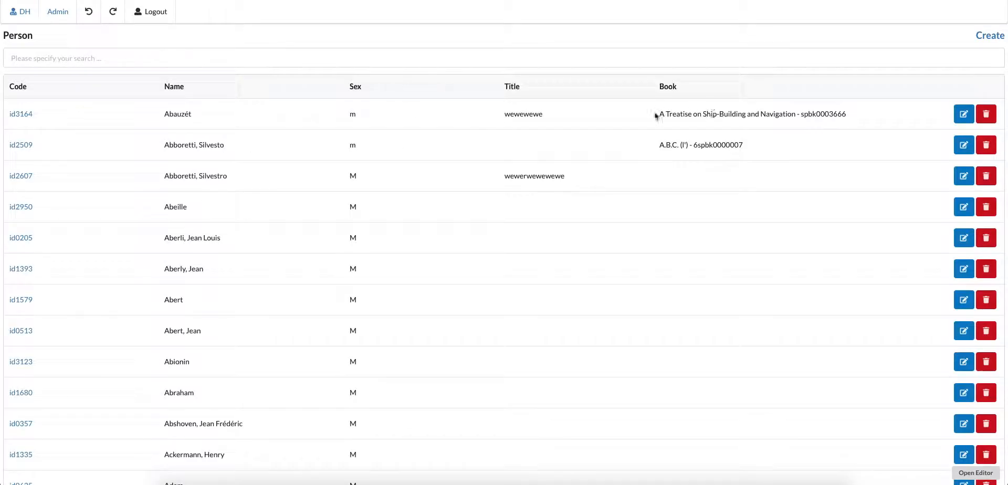
drag(660, 113, 846, 113)
click(708, 151)
triple_click(674, 115)
click(722, 148)
drag(662, 145, 756, 148)
click(757, 150)
click(587, 0)
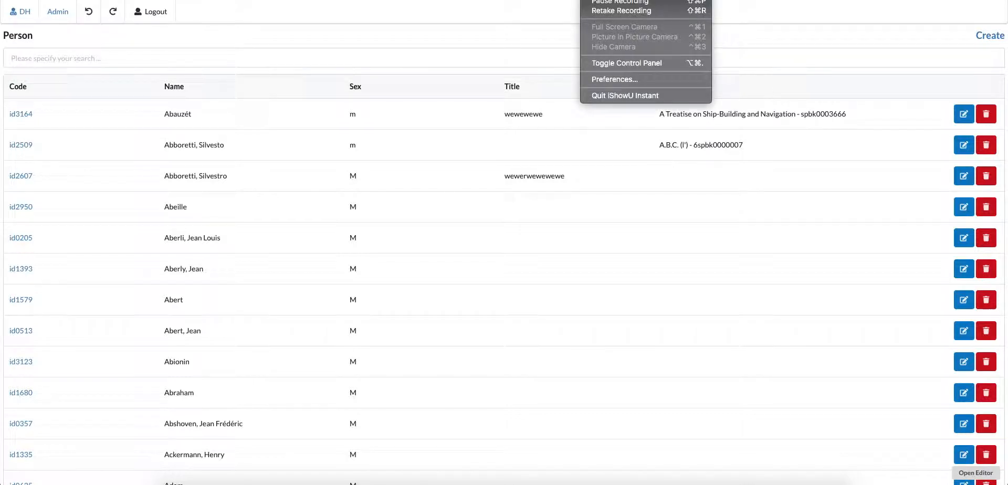